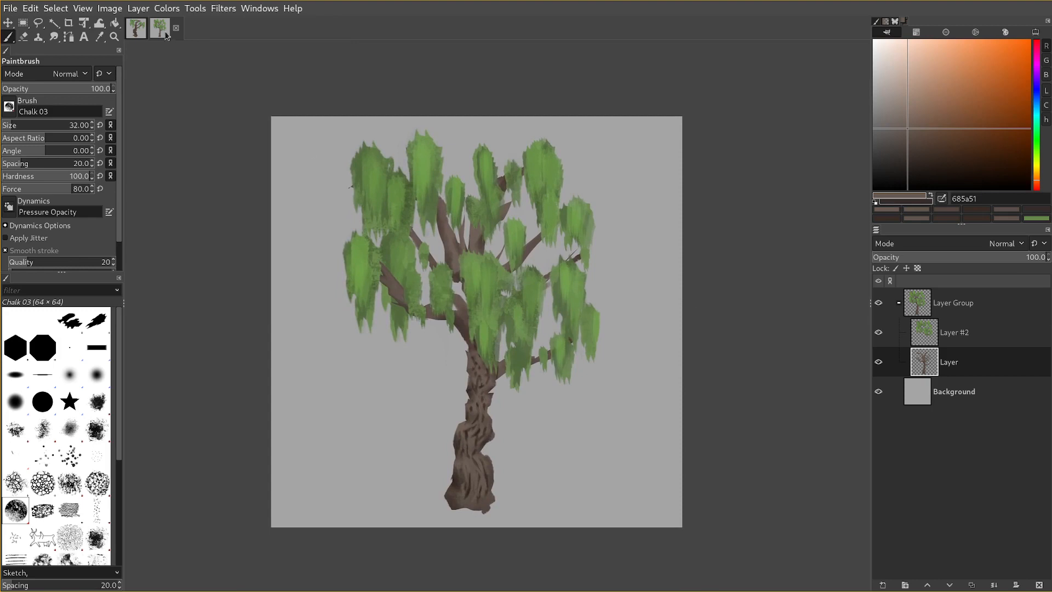
# Compare the two open tree paintings by viewing them alternately.
pyautogui.click(138, 38)
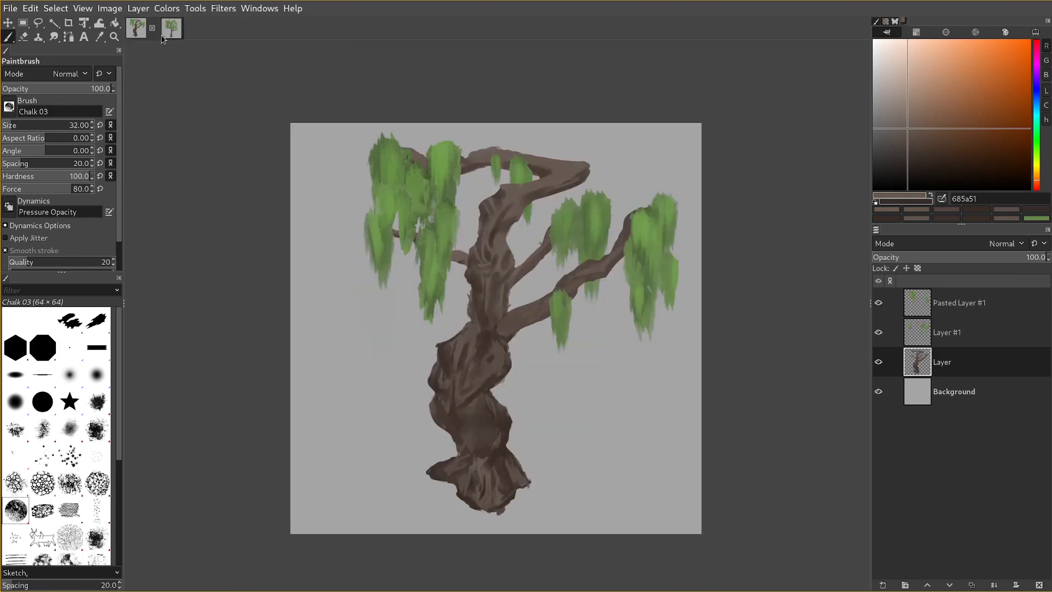
pyautogui.click(163, 37)
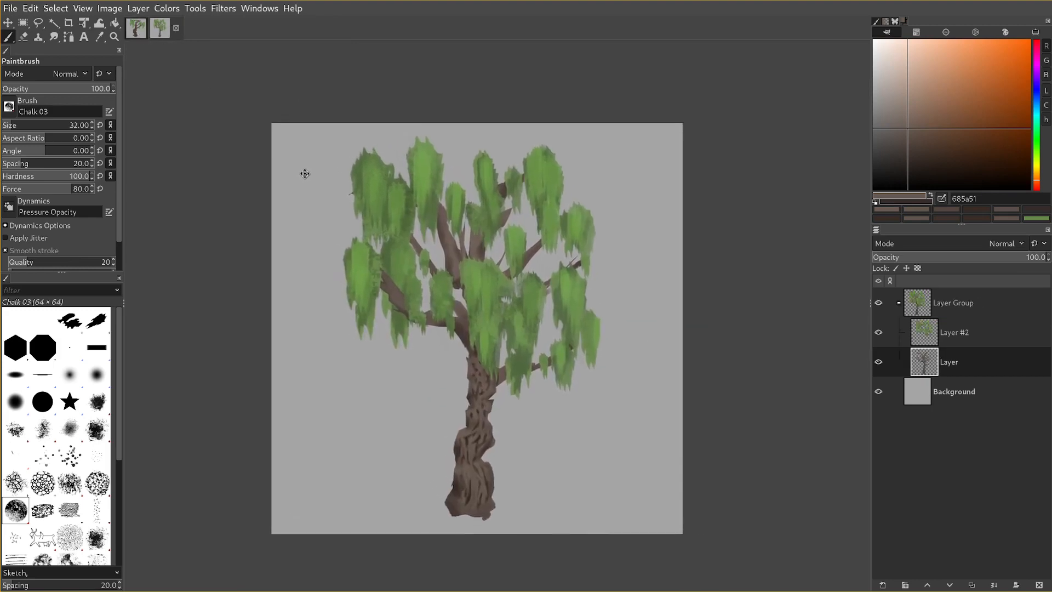
pyautogui.click(136, 36)
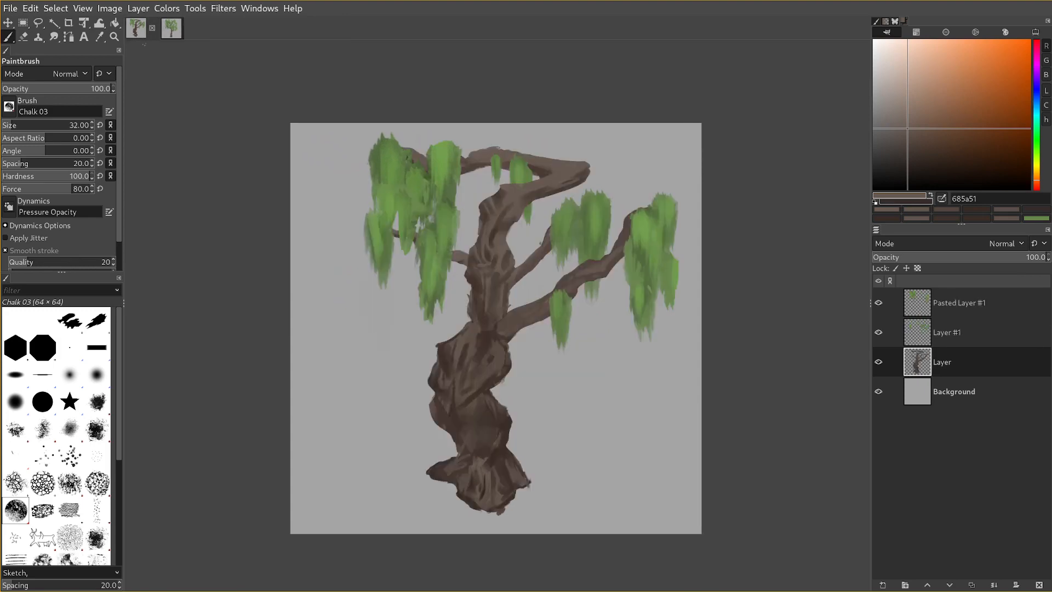
pyautogui.click(169, 37)
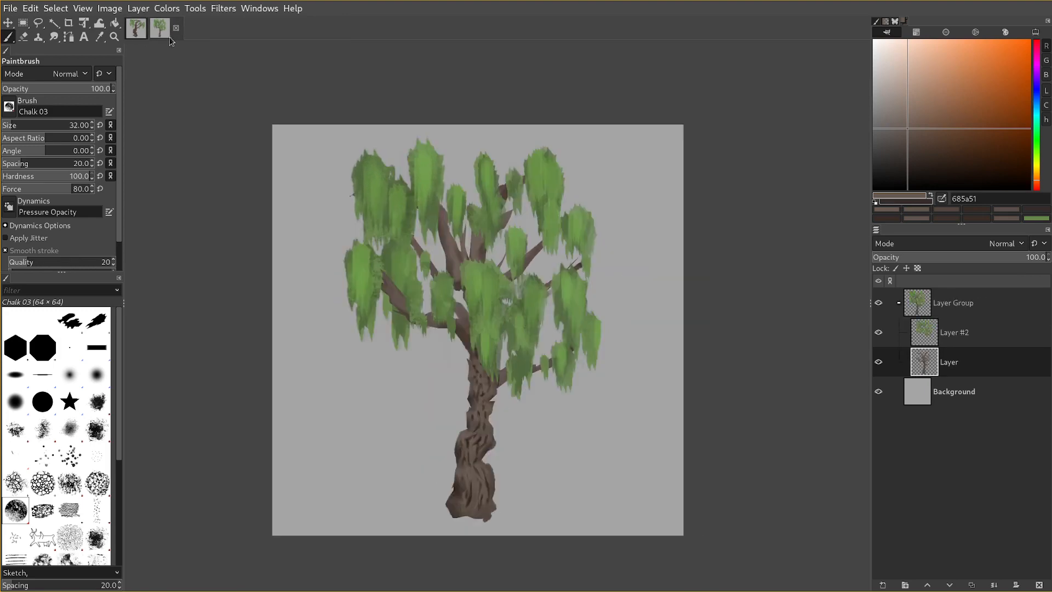
pyautogui.click(140, 37)
pyautogui.moveTo(283, 137); pyautogui.dragTo(259, 125)
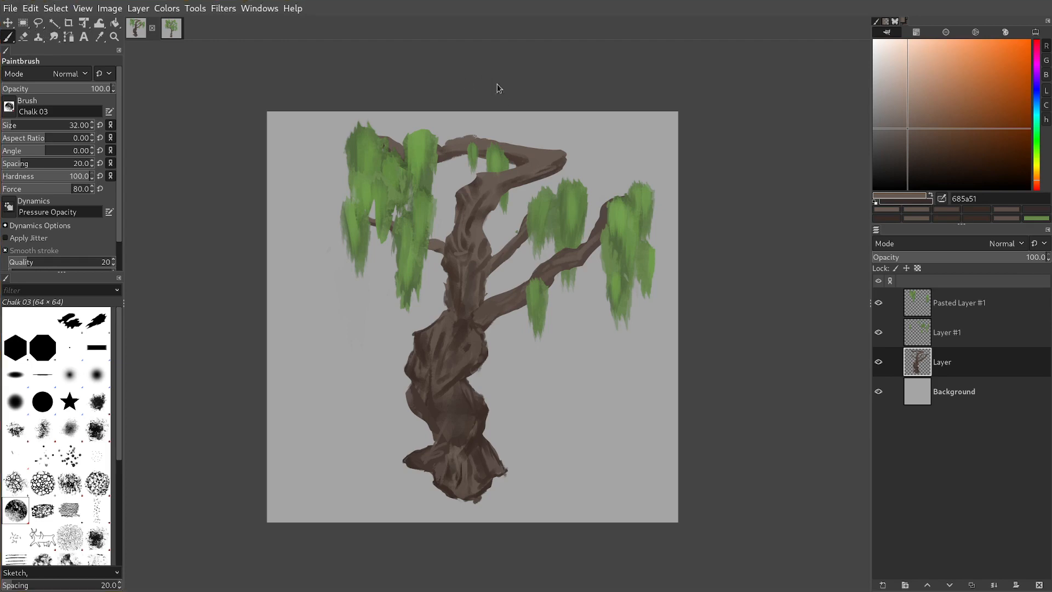
# Create a new image and bucket-fill it with the grey a4a4a4 sampled from the tree painting's background.
pyautogui.click(631, 122)
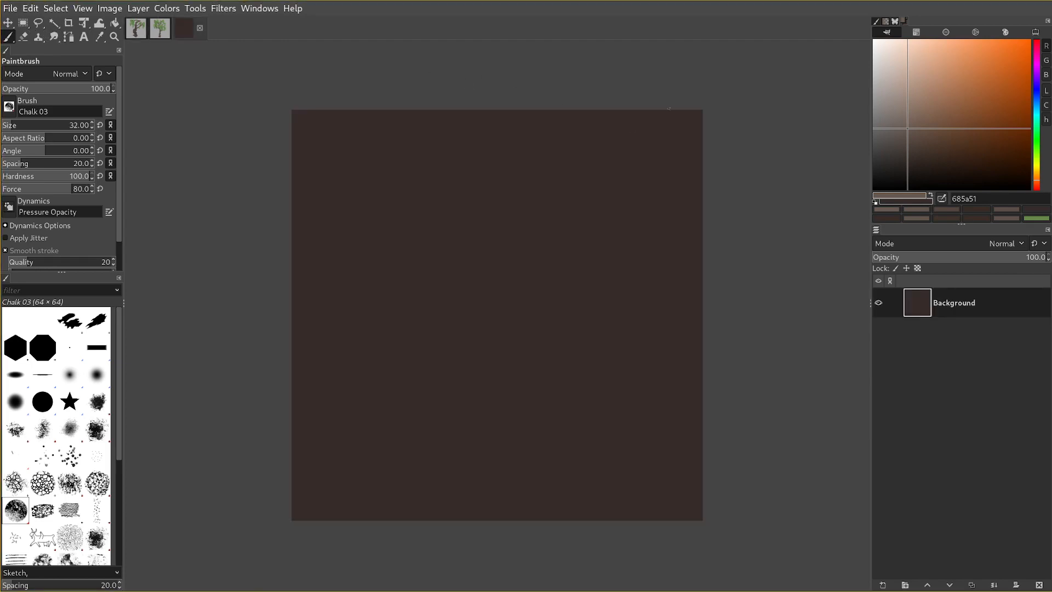
pyautogui.click(161, 29)
pyautogui.keyDown('ctrl'); pyautogui.click(621, 176); pyautogui.keyUp('ctrl')
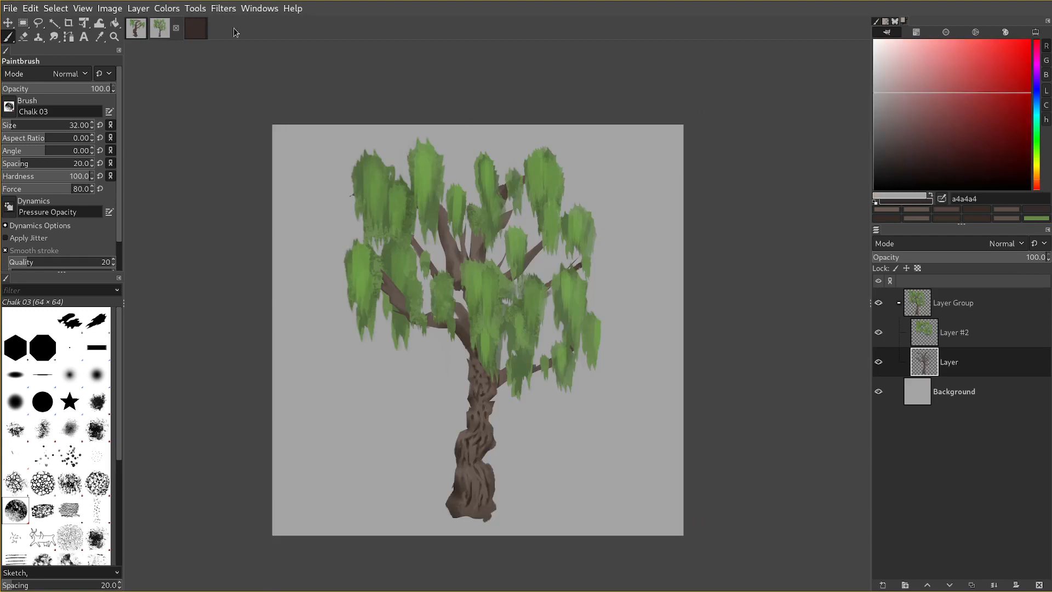
pyautogui.click(196, 28)
pyautogui.hotkey('shift', 'b')
pyautogui.click(614, 243)
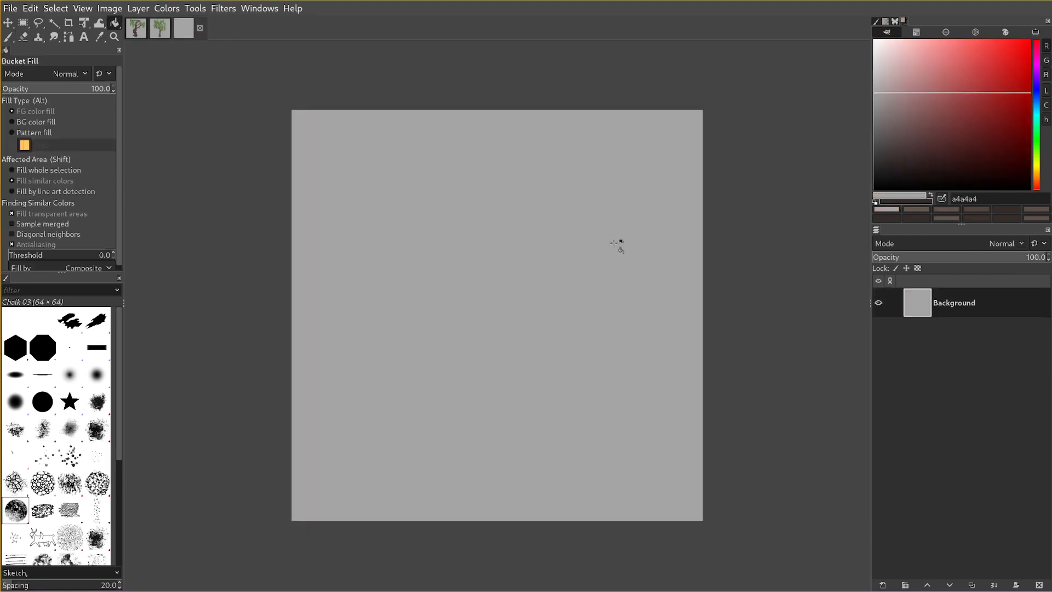
# Activate the Paintbrush and mix the dark orange-tinted brown 38342e as the foreground colour.
pyautogui.press('p')
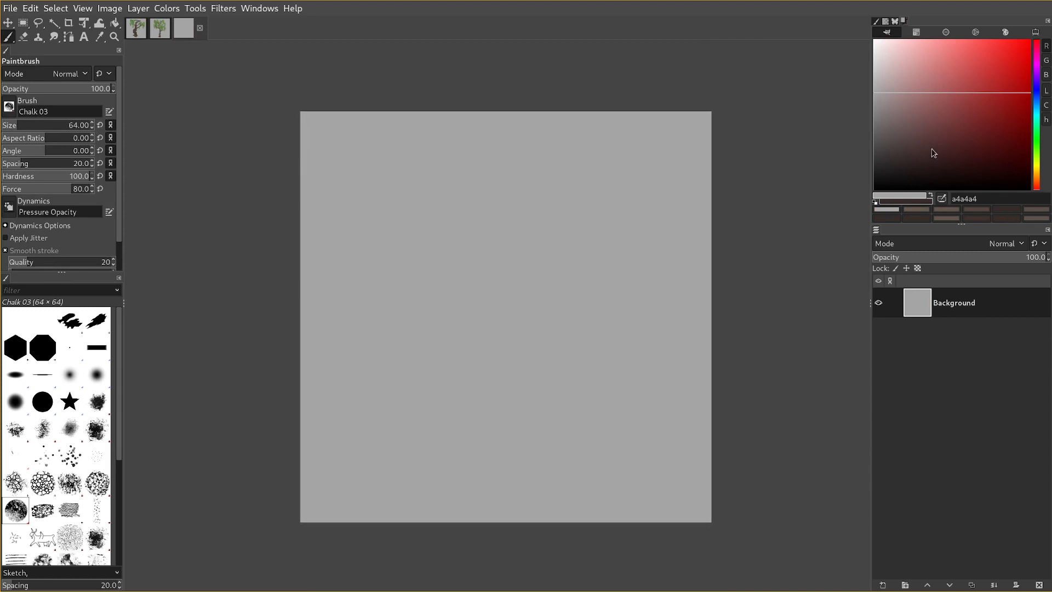
pyautogui.moveTo(902, 148); pyautogui.dragTo(880, 112)
pyautogui.moveTo(1037, 188); pyautogui.dragTo(1037, 173)
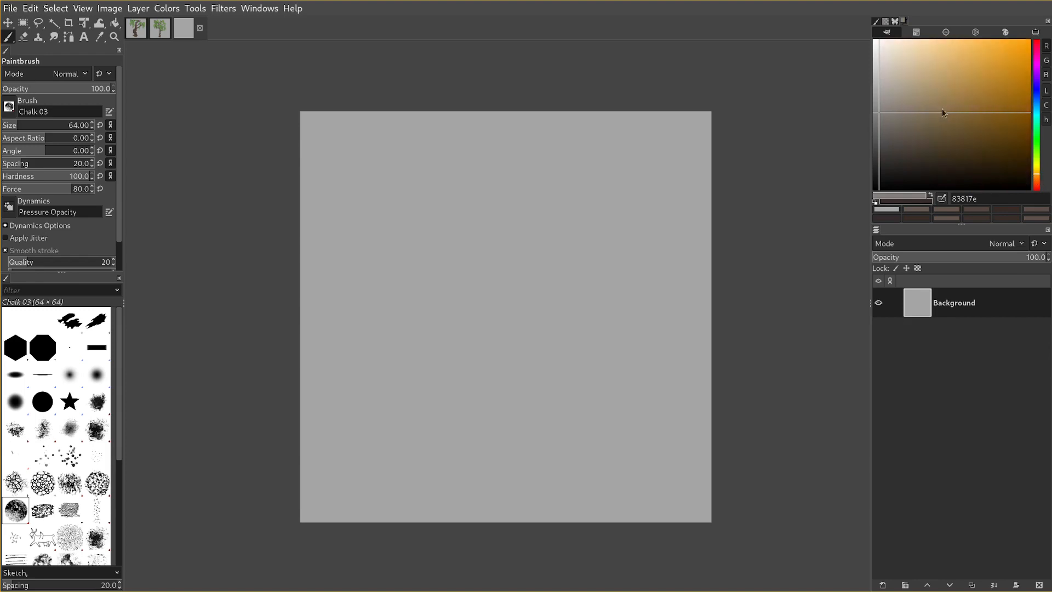
pyautogui.moveTo(921, 97)
pyautogui.mouseDown()
pyautogui.moveTo(884, 106)
pyautogui.moveTo(904, 137)
pyautogui.moveTo(901, 158)
pyautogui.mouseUp()
# Try large Chalk 03 test strokes on the grey canvas in 38342e and in the lighter brown 49453d.
pyautogui.press(']')
pyautogui.moveTo(488, 391); pyautogui.dragTo(518, 382)
pyautogui.hotkey('ctrl', 'z')
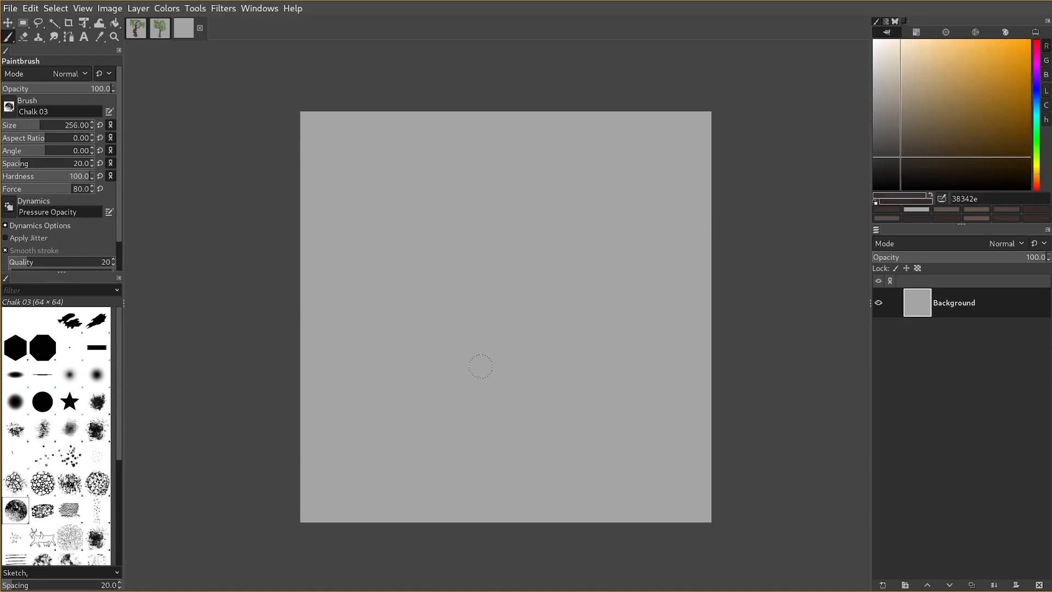
pyautogui.moveTo(445, 378); pyautogui.dragTo(478, 359)
pyautogui.hotkey('ctrl', 'z')
pyautogui.moveTo(893, 139); pyautogui.dragTo(897, 152)
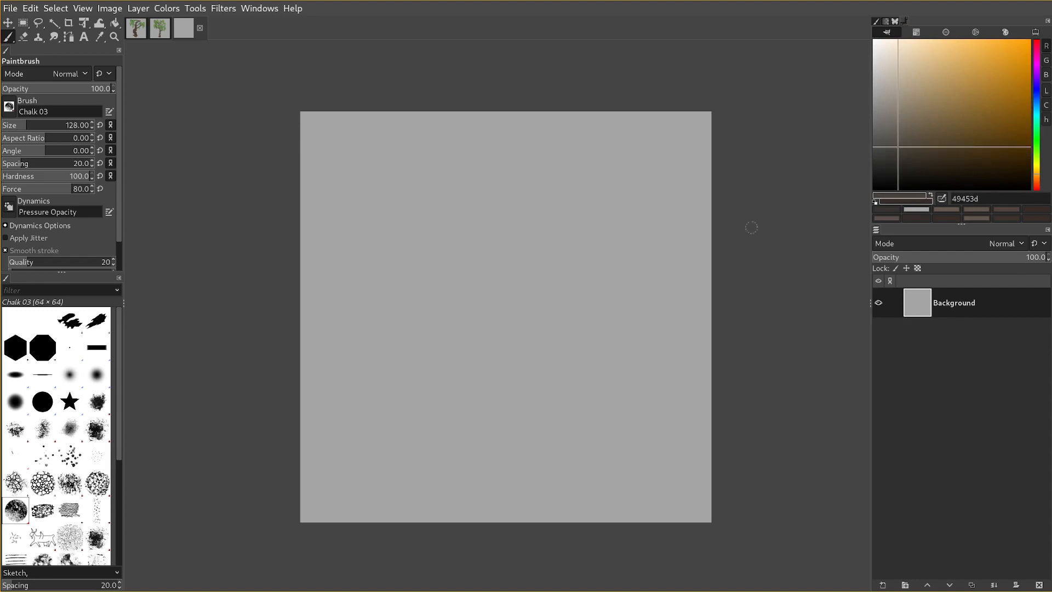
pyautogui.moveTo(425, 381); pyautogui.dragTo(434, 366)
pyautogui.hotkey('ctrl', 'z')
# Set the paint colour to 433f38 and paint the pointed leftmost rock with the Chalk 03 brush.
pyautogui.moveTo(886, 140); pyautogui.dragTo(900, 150)
pyautogui.press(']')
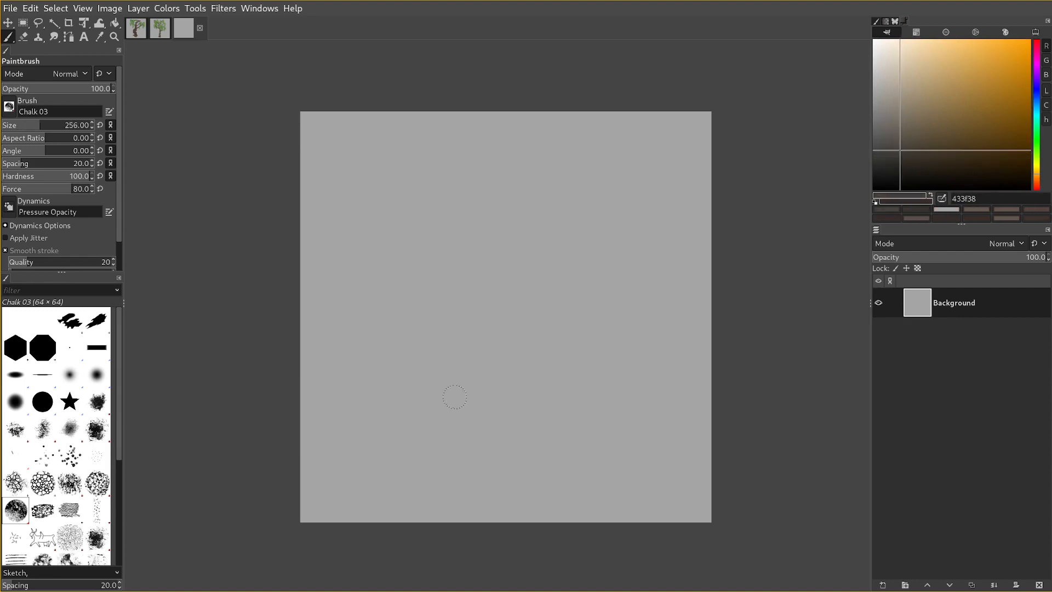
pyautogui.moveTo(460, 388)
pyautogui.mouseDown()
pyautogui.moveTo(441, 405)
pyautogui.moveTo(438, 377)
pyautogui.moveTo(453, 392)
pyautogui.moveTo(439, 396)
pyautogui.mouseUp()
pyautogui.hotkey('ctrl', 'z')
pyautogui.press('[')
pyautogui.press(']')
pyautogui.press('[')
pyautogui.press('[')
# Paint the front row of rounded rocks extending right from the leftmost rock, varying the brush size.
pyautogui.press('[')
pyautogui.moveTo(437, 364)
pyautogui.mouseDown()
pyautogui.moveTo(447, 359)
pyautogui.moveTo(416, 379)
pyautogui.mouseUp()
pyautogui.moveTo(415, 379); pyautogui.dragTo(435, 388)
pyautogui.press(']')
pyautogui.press(']')
pyautogui.press(']')
pyautogui.moveTo(503, 384)
pyautogui.mouseDown()
pyautogui.moveTo(476, 384)
pyautogui.moveTo(474, 395)
pyautogui.moveTo(497, 384)
pyautogui.moveTo(477, 351)
pyautogui.moveTo(431, 380)
pyautogui.mouseUp()
pyautogui.hotkey('ctrl', 'z')
pyautogui.press('[')
pyautogui.press('[')
pyautogui.press(']')
pyautogui.press(']')
pyautogui.hotkey('ctrl', 'z')
pyautogui.press(']')
pyautogui.press('[')
pyautogui.moveTo(472, 419); pyautogui.dragTo(511, 421)
pyautogui.press(']')
pyautogui.press('[')
pyautogui.press(']')
# Paint the rounded back-row rocks and the rightmost rock to close the ring, using a 256 brush for the large shapes.
pyautogui.press('[')
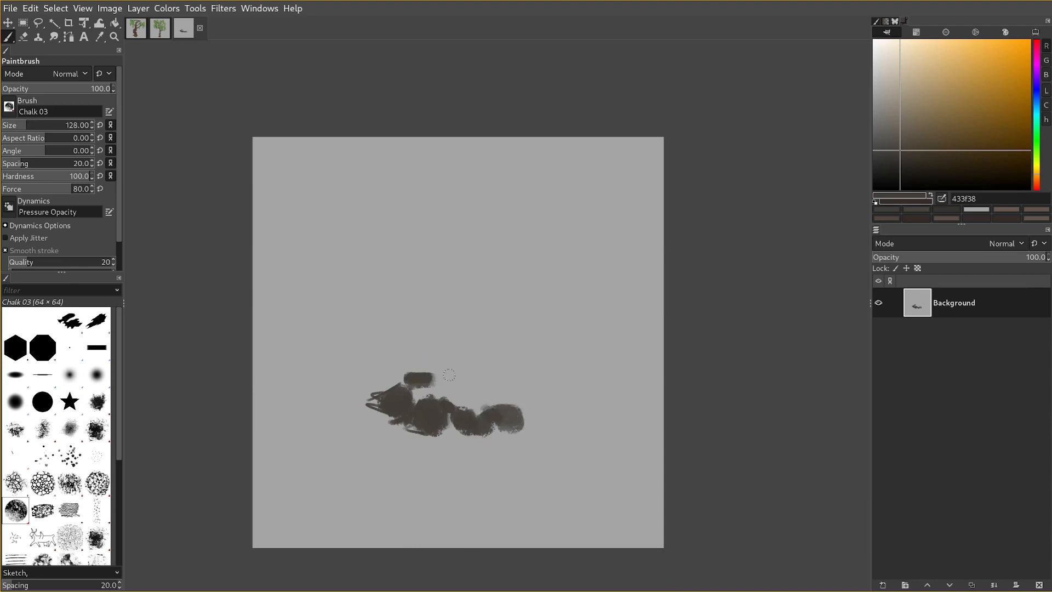
pyautogui.press(']')
pyautogui.moveTo(447, 380)
pyautogui.mouseDown()
pyautogui.moveTo(457, 371)
pyautogui.moveTo(456, 382)
pyautogui.moveTo(501, 390)
pyautogui.mouseUp()
pyautogui.press('[')
pyautogui.press(']')
pyautogui.press('[')
pyautogui.moveTo(513, 393); pyautogui.dragTo(525, 401)
pyautogui.press(']')
pyautogui.moveTo(521, 397); pyautogui.dragTo(542, 418)
pyautogui.press('[')
pyautogui.press('[')
pyautogui.press('[')
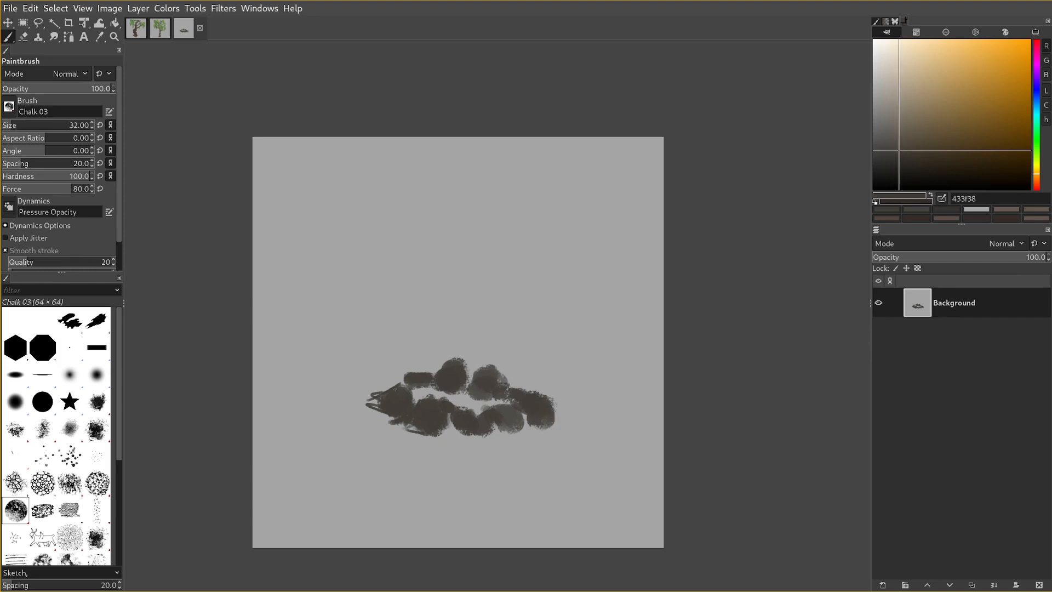
# Refine the leftmost rock's outline with fine strokes, round out the back-row rocks and darken the front-right rocks.
pyautogui.click(393, 385)
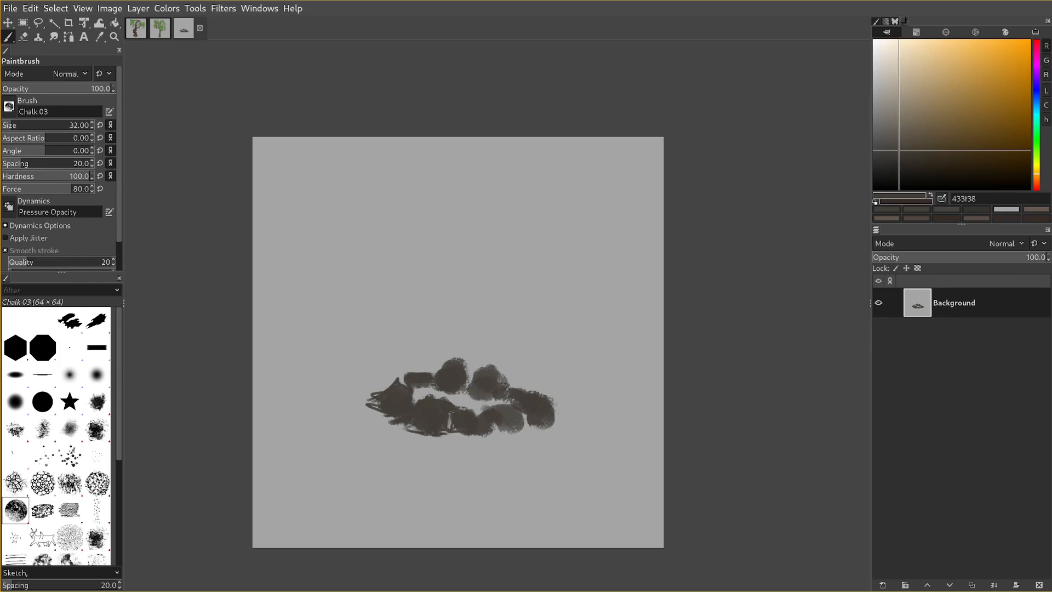
pyautogui.press(']')
pyautogui.press(']')
pyautogui.press('[')
pyautogui.click(416, 377)
pyautogui.press('[')
pyautogui.moveTo(456, 376); pyautogui.dragTo(459, 381)
pyautogui.press(']')
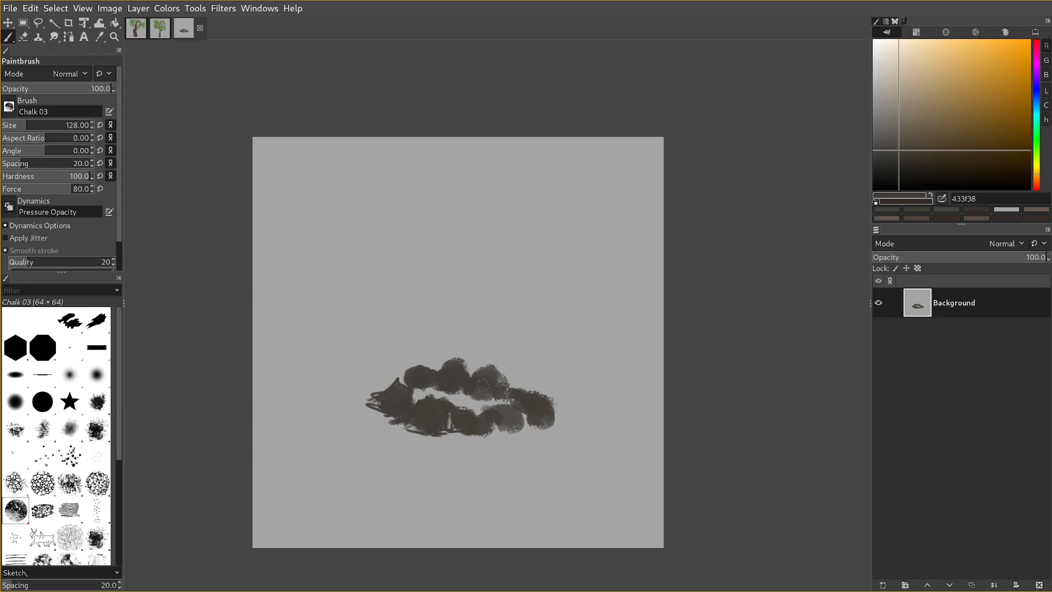
pyautogui.moveTo(518, 404); pyautogui.dragTo(488, 421)
# Try to fill a freehand selection over the rightmost rock's outer edge with the background colour.
pyautogui.press('f')
pyautogui.moveTo(542, 384)
pyautogui.mouseDown()
pyautogui.moveTo(545, 415)
pyautogui.moveTo(563, 373)
pyautogui.moveTo(542, 384)
pyautogui.mouseUp()
pyautogui.hotkey('ctrl', '.')
pyautogui.hotkey('ctrl', 'z')
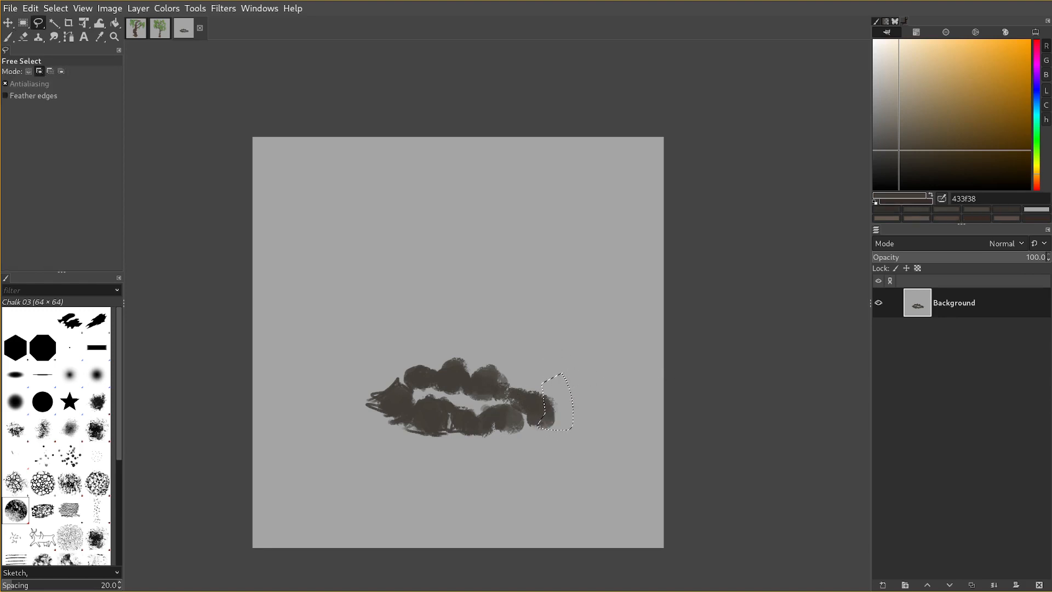
pyautogui.press('p')
pyautogui.hotkey('ctrl', 'shift', 'a')
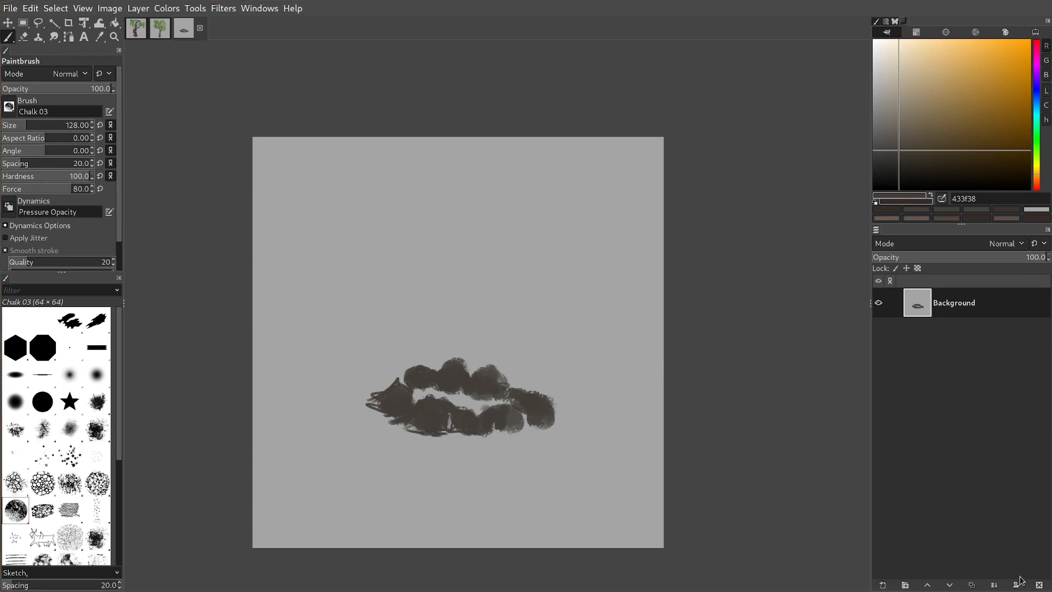
# Add an empty layer, and on the Background layer select the painted rocks with Fuzzy Select at threshold 40.8.
pyautogui.keyDown('shift'); pyautogui.click(883, 585); pyautogui.keyUp('shift')
pyautogui.press(']')
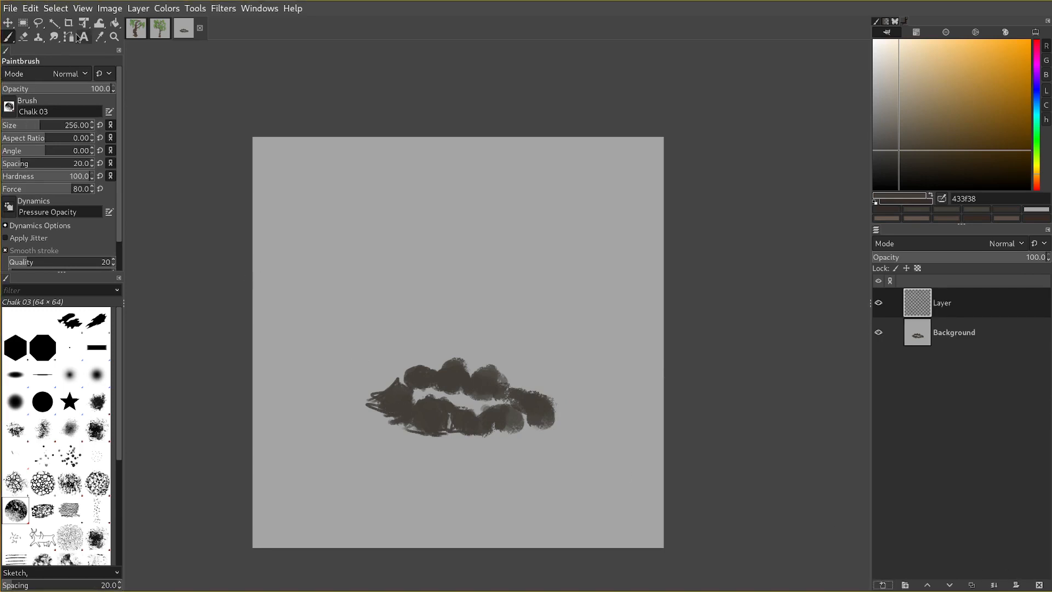
pyautogui.click(53, 22)
pyautogui.click(975, 331)
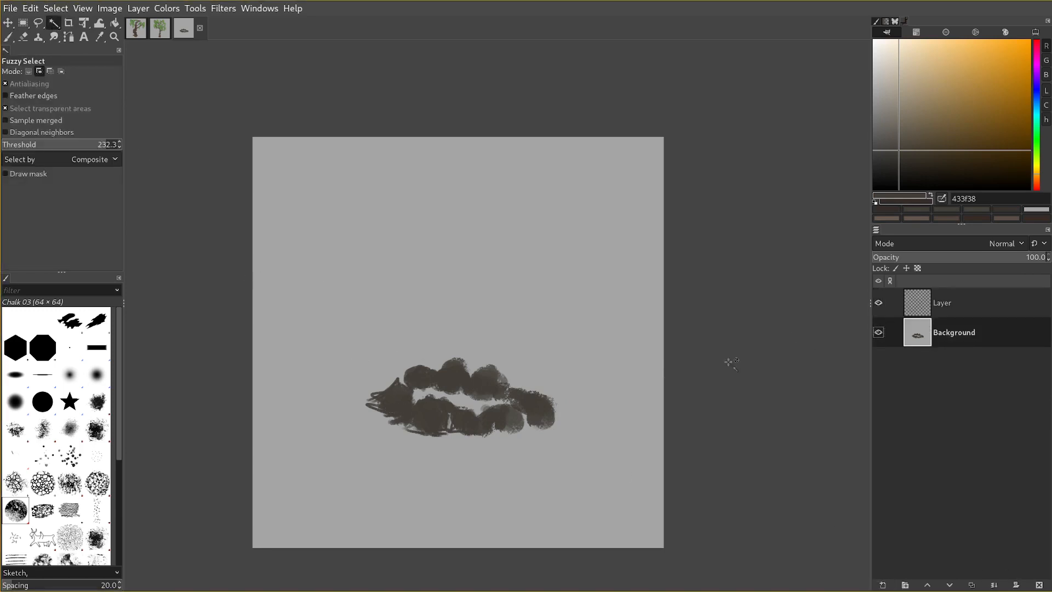
pyautogui.click(436, 416)
pyautogui.hotkey('ctrl', 'z')
pyautogui.moveTo(110, 144); pyautogui.dragTo(22, 144)
pyautogui.click(442, 410)
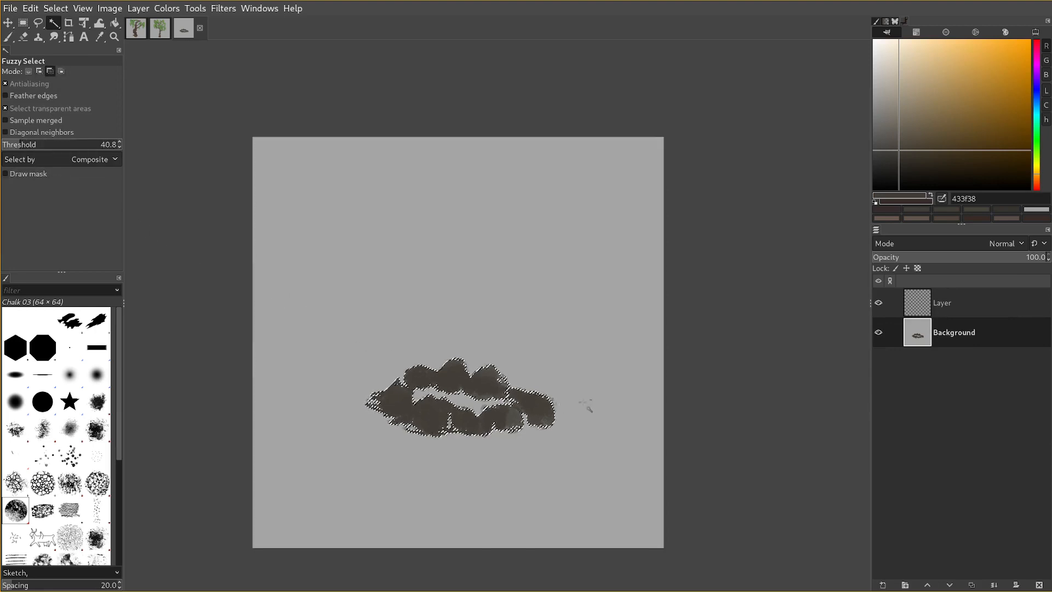
# Copy the selected rocks and paste them as a separate layer.
pyautogui.hotkey('ctrl', 'c')
pyautogui.hotkey('ctrl', 'v')
pyautogui.hotkey('ctrl', 'shift', 'n')
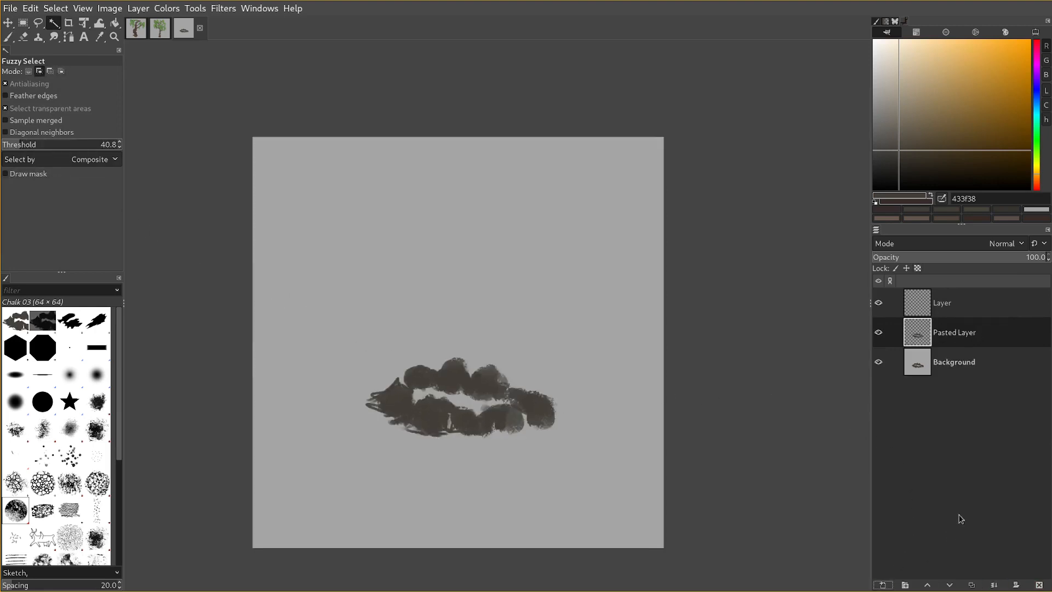
# Sample the grey a4a4a4 from the Background layer, delete that layer and move the empty layer below the pasted rocks.
pyautogui.click(965, 362)
pyautogui.press('p')
pyautogui.keyDown('ctrl'); pyautogui.click(618, 329); pyautogui.keyUp('ctrl')
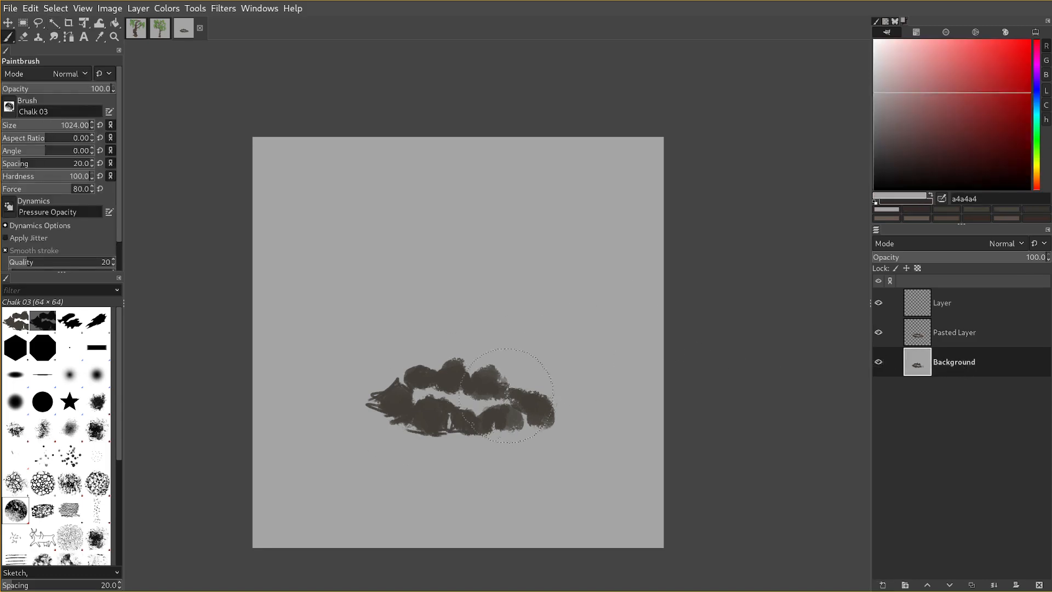
pyautogui.click(1039, 584)
pyautogui.click(933, 315)
pyautogui.moveTo(933, 316); pyautogui.dragTo(934, 342)
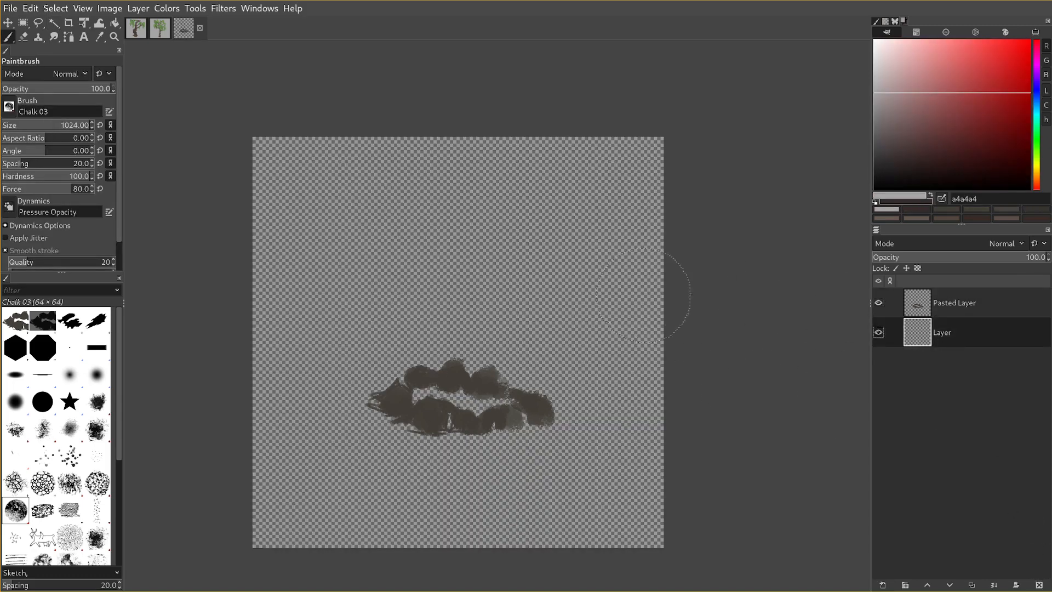
# Bucket-fill the empty bottom layer with the grey a4a4a4.
pyautogui.click(161, 32)
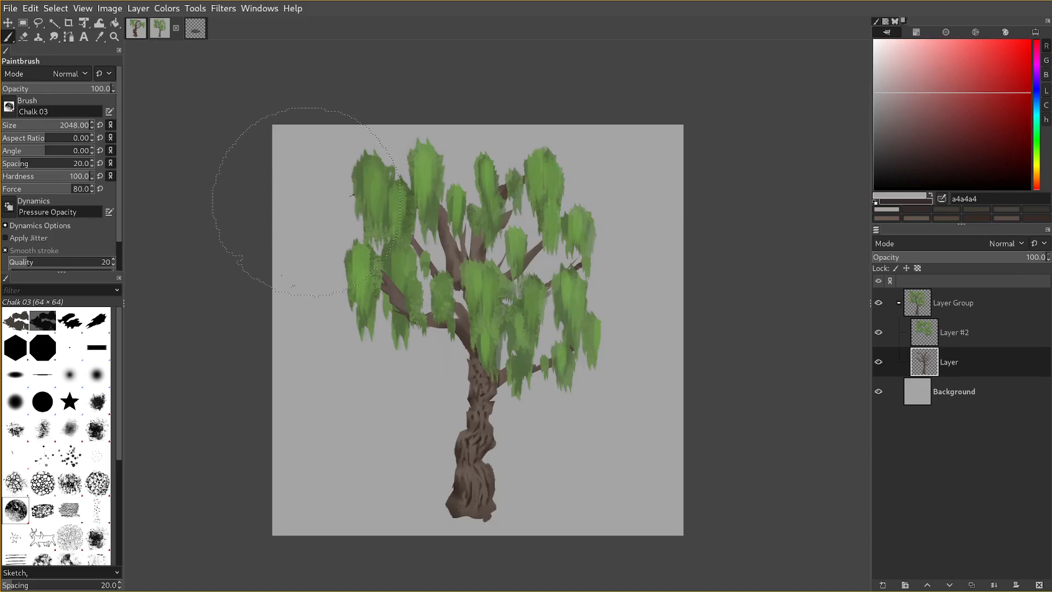
pyautogui.press('[')
pyautogui.press('[')
pyautogui.click(195, 28)
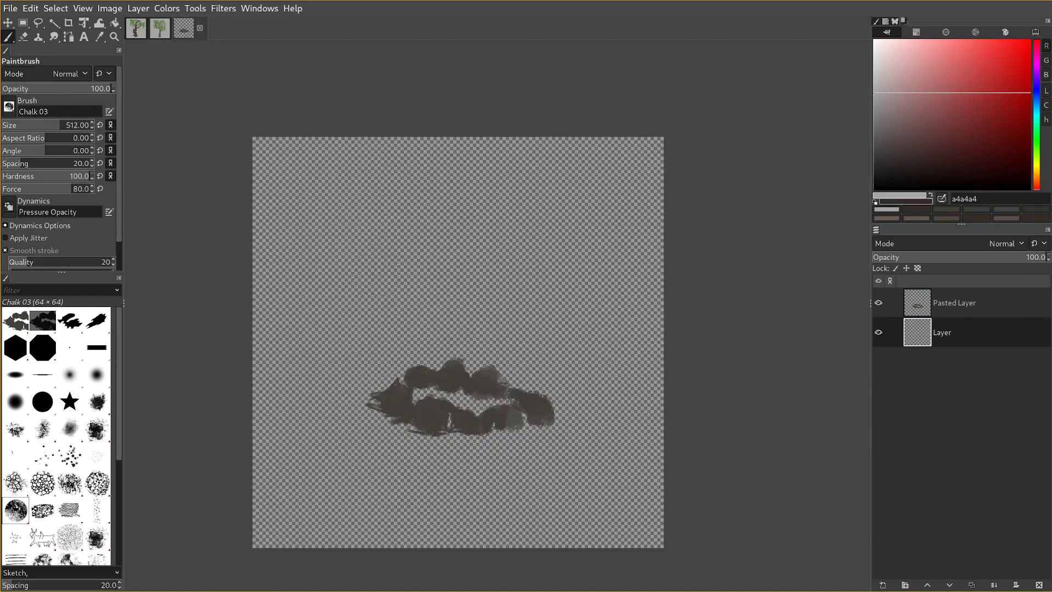
pyautogui.hotkey('shift', 'b')
pyautogui.click(576, 322)
pyautogui.press('p')
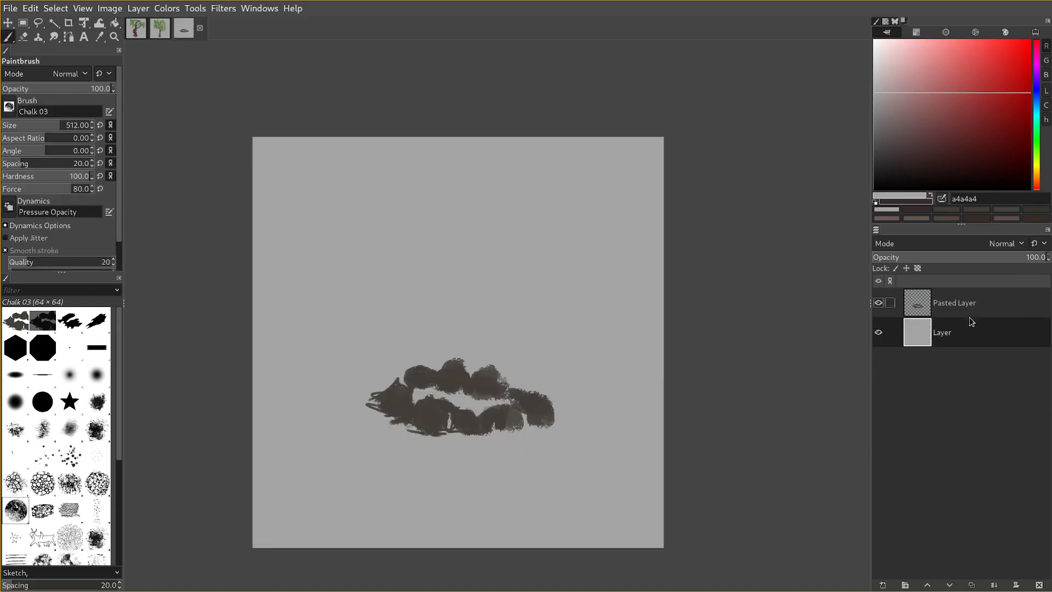
# On the pasted rocks layer, sample the brown 433f38 and paint over the front and right rocks to solidify them.
pyautogui.click(966, 313)
pyautogui.press('[')
pyautogui.press('[')
pyautogui.keyDown('ctrl'); pyautogui.click(421, 409); pyautogui.keyUp('ctrl')
pyautogui.press('[')
pyautogui.moveTo(472, 420); pyautogui.dragTo(498, 432)
pyautogui.press(']')
pyautogui.scroll(5, 511, 413)
pyautogui.moveTo(523, 399); pyautogui.dragTo(516, 370)
pyautogui.moveTo(532, 413); pyautogui.dragTo(535, 416)
# Trim the rightmost rock's outer edge by deleting freehand selections, and roughen its outline with fine brown strokes.
pyautogui.press('f')
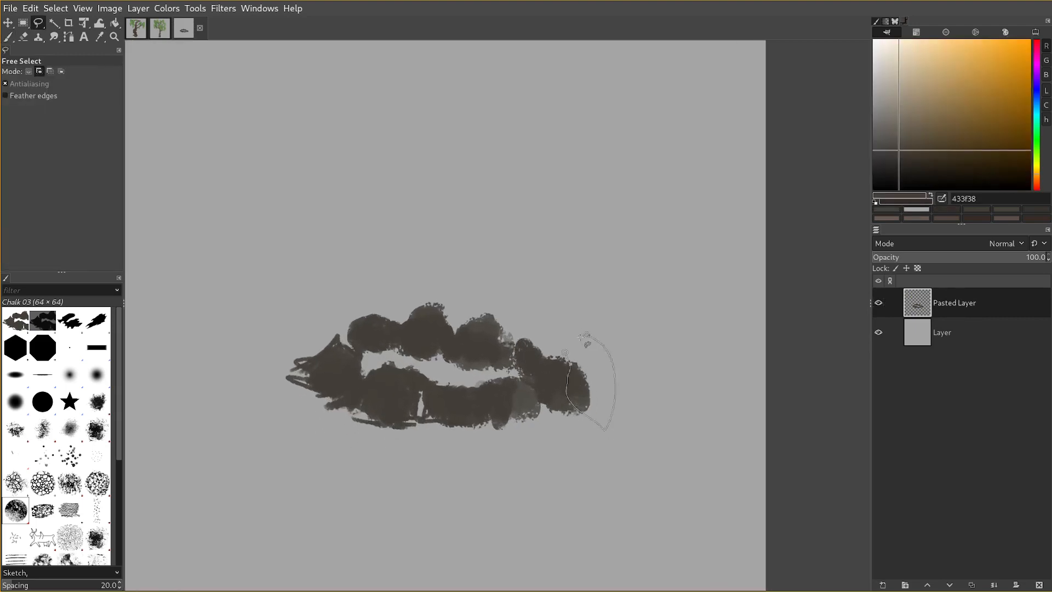
pyautogui.press('p')
pyautogui.press('[')
pyautogui.moveTo(565, 396)
pyautogui.mouseDown()
pyautogui.moveTo(575, 386)
pyautogui.moveTo(557, 416)
pyautogui.moveTo(600, 375)
pyautogui.moveTo(552, 407)
pyautogui.moveTo(596, 392)
pyautogui.moveTo(433, 419)
pyautogui.mouseUp()
pyautogui.press('f')
pyautogui.press('Delete')
pyautogui.hotkey('ctrl', 'shift', 'a')
# Build up the upper edge of the front middle rock with brown strokes.
pyautogui.press('p')
pyautogui.press(']')
pyautogui.press(']')
pyautogui.moveTo(455, 425); pyautogui.dragTo(461, 418)
pyautogui.press(']')
pyautogui.press(']')
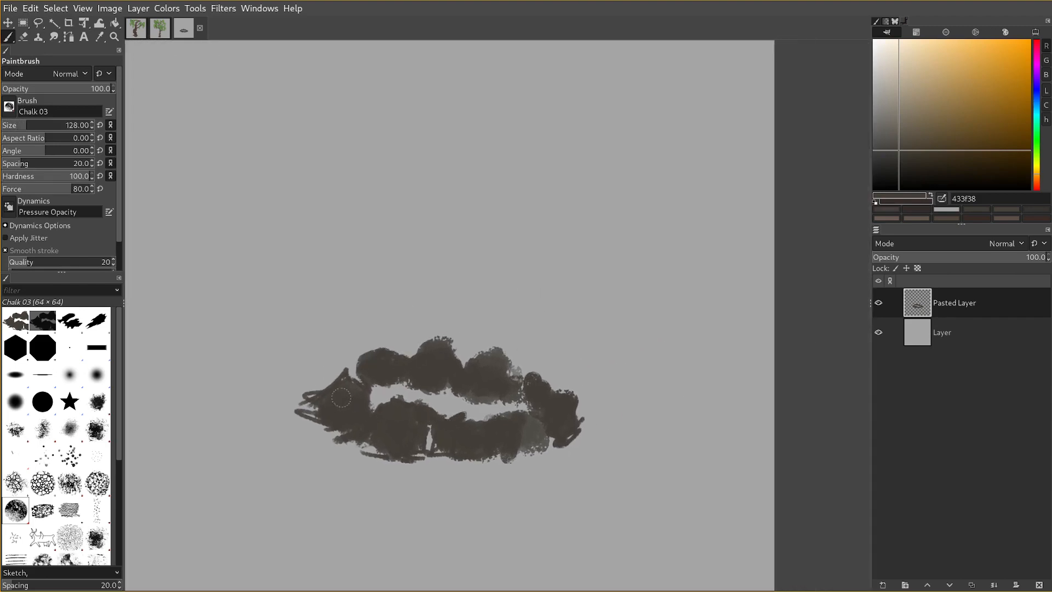
# Cut away the upper edge of the front-left rock by deleting a freehand selection.
pyautogui.moveTo(381, 417); pyautogui.dragTo(332, 407)
pyautogui.press('f')
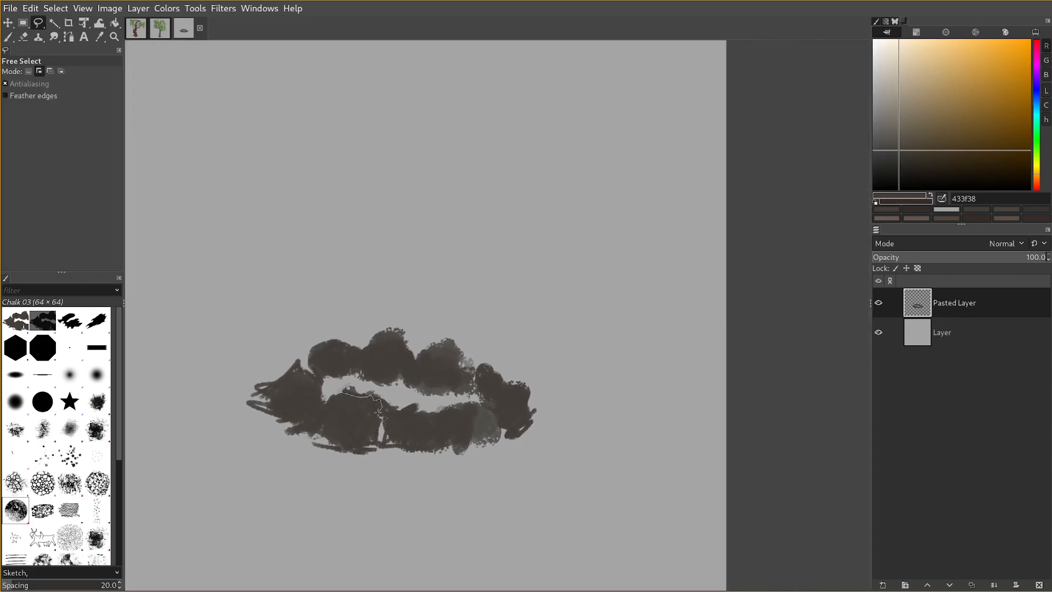
pyautogui.press('Delete')
pyautogui.hotkey('ctrl', 'shift', 'a')
pyautogui.moveTo(414, 401)
pyautogui.mouseDown()
pyautogui.moveTo(415, 419)
pyautogui.moveTo(415, 392)
pyautogui.mouseUp()
pyautogui.press('p')
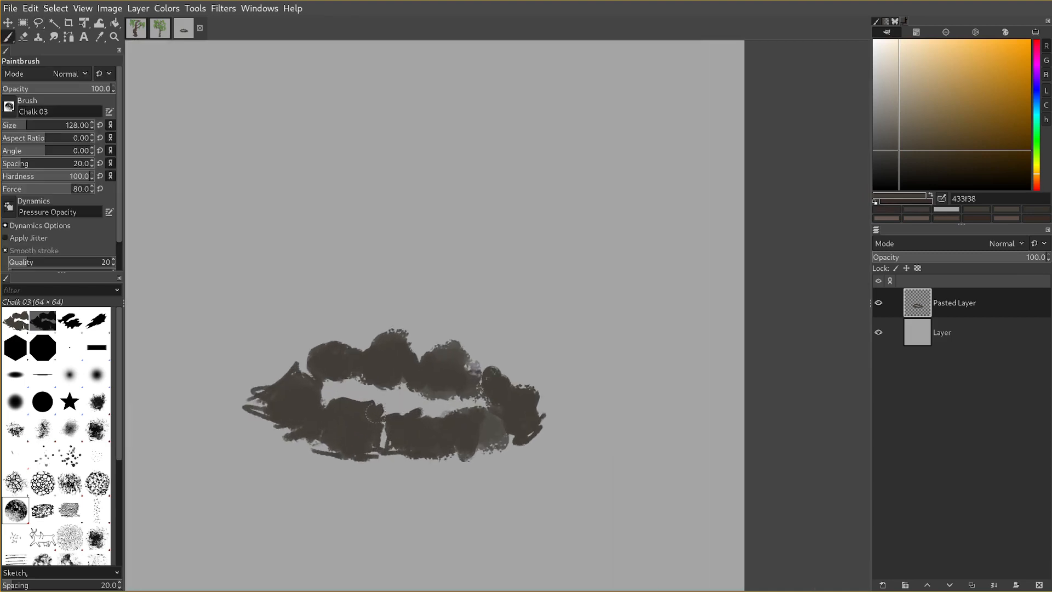
# Paint a lighter plane in 504d47 on top of the front-left rock, working its lower boundary with 433f38 at brush sizes 64 and 32.
pyautogui.press('[')
pyautogui.keyDown('ctrl'); pyautogui.click(496, 419); pyautogui.keyUp('ctrl')
pyautogui.moveTo(362, 411); pyautogui.dragTo(334, 414)
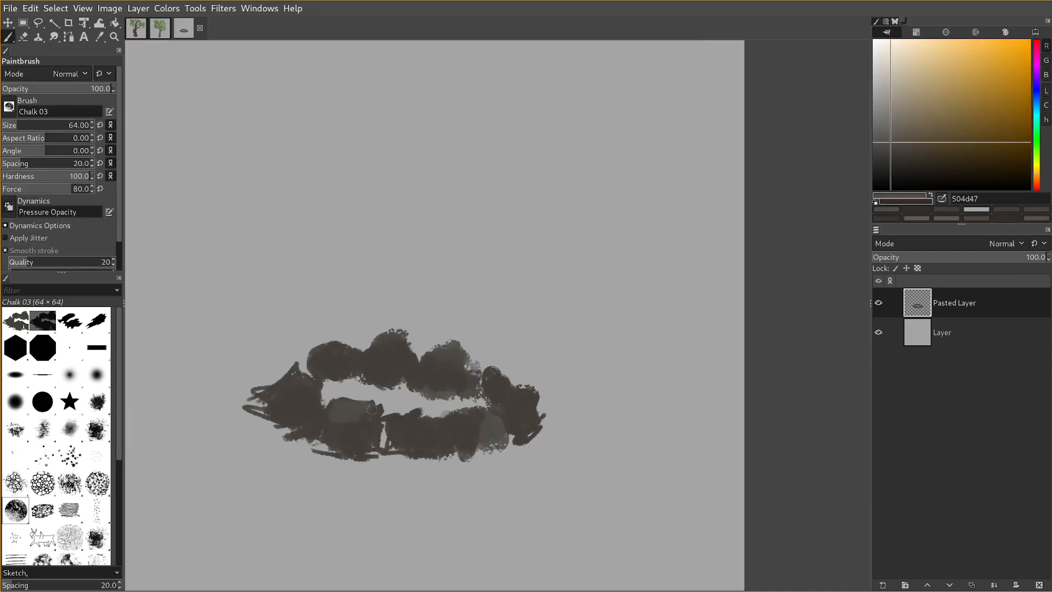
pyautogui.press('[')
pyautogui.keyDown('ctrl'); pyautogui.click(335, 420); pyautogui.keyUp('ctrl')
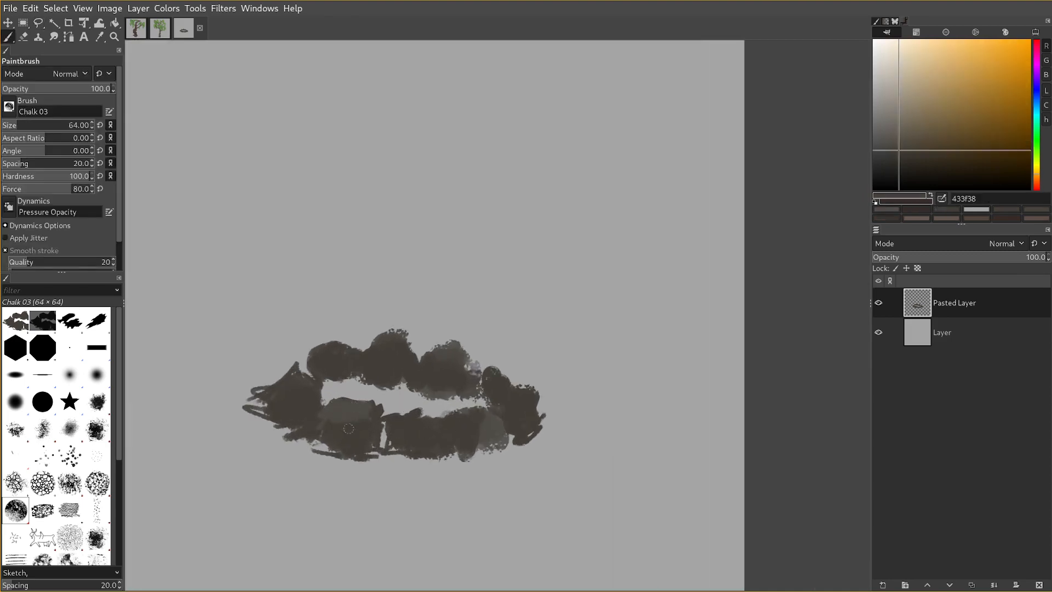
pyautogui.keyDown('ctrl'); pyautogui.click(338, 415); pyautogui.keyUp('ctrl')
pyautogui.press('[')
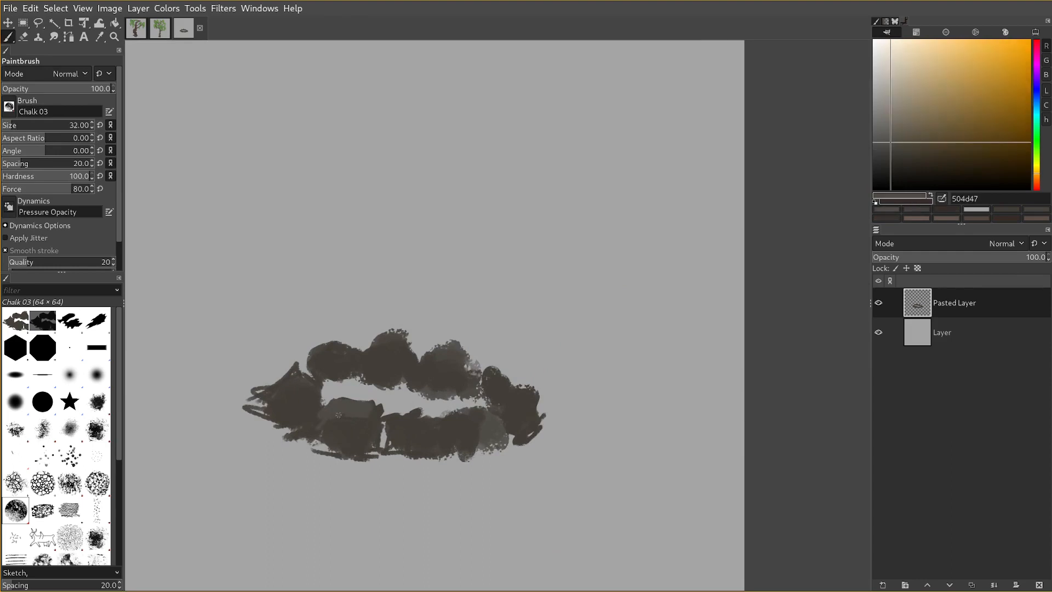
# Trim the outer left edge of the front-left rock by deleting a freehand selection.
pyautogui.press('f')
pyautogui.press('p')
pyautogui.press('f')
pyautogui.moveTo(306, 426)
pyautogui.mouseDown()
pyautogui.moveTo(319, 442)
pyautogui.moveTo(306, 427)
pyautogui.mouseUp()
pyautogui.press('Delete')
pyautogui.hotkey('ctrl', 'shift', 'a')
# Extend the front-left rock's lighter plane down its left side and sharpen the edge between planes using sampled 46423b and 433f38.
pyautogui.press('p')
pyautogui.keyDown('ctrl'); pyautogui.click(327, 426); pyautogui.keyUp('ctrl')
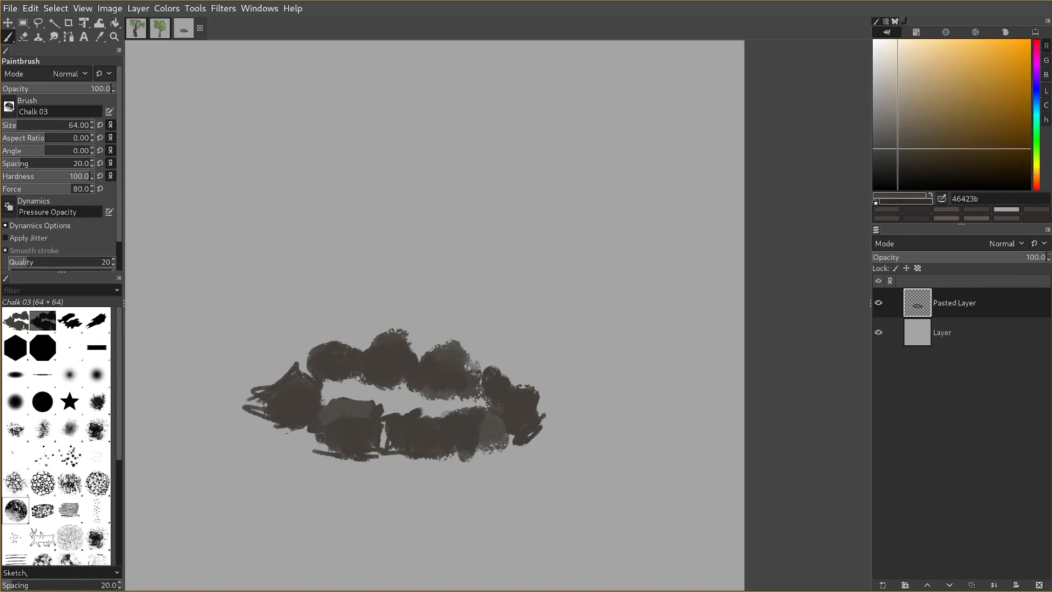
pyautogui.press('[')
pyautogui.press(']')
pyautogui.keyDown('ctrl'); pyautogui.click(336, 408); pyautogui.keyUp('ctrl')
pyautogui.press('[')
pyautogui.press('[')
pyautogui.keyDown('ctrl'); pyautogui.click(328, 431); pyautogui.keyUp('ctrl')
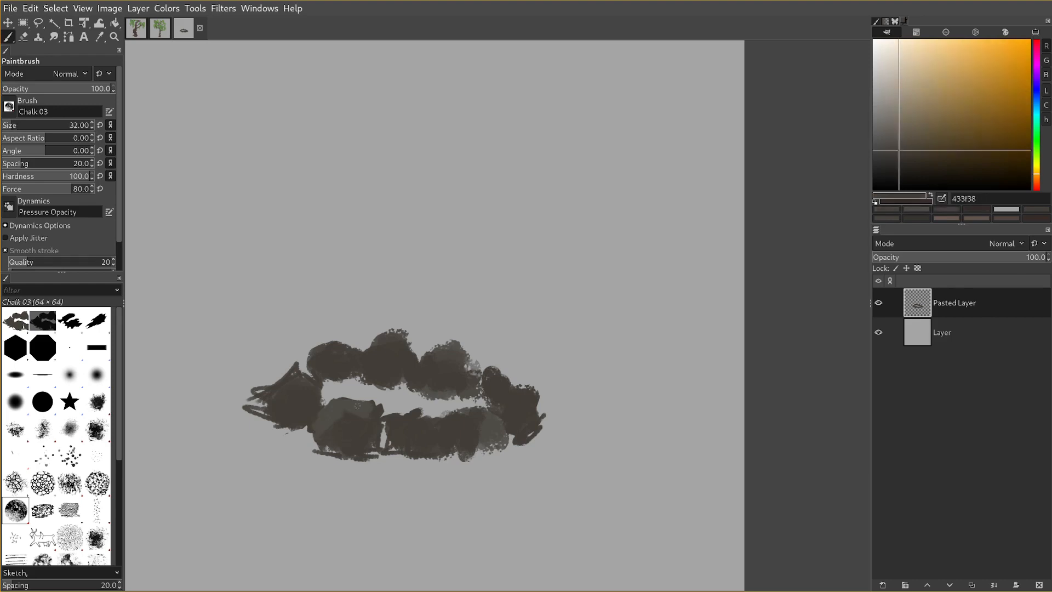
# Paint lighter upper planes in 504d47 on the left rock and the three back rocks with the Chalk 03 brush.
pyautogui.keyDown('ctrl'); pyautogui.click(293, 378); pyautogui.keyUp('ctrl')
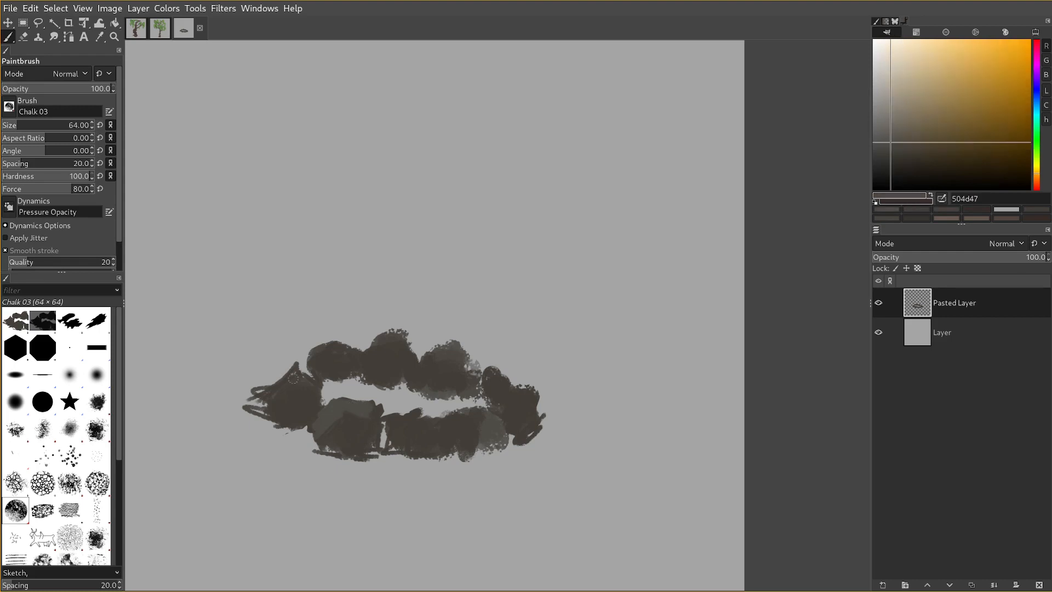
pyautogui.press(']')
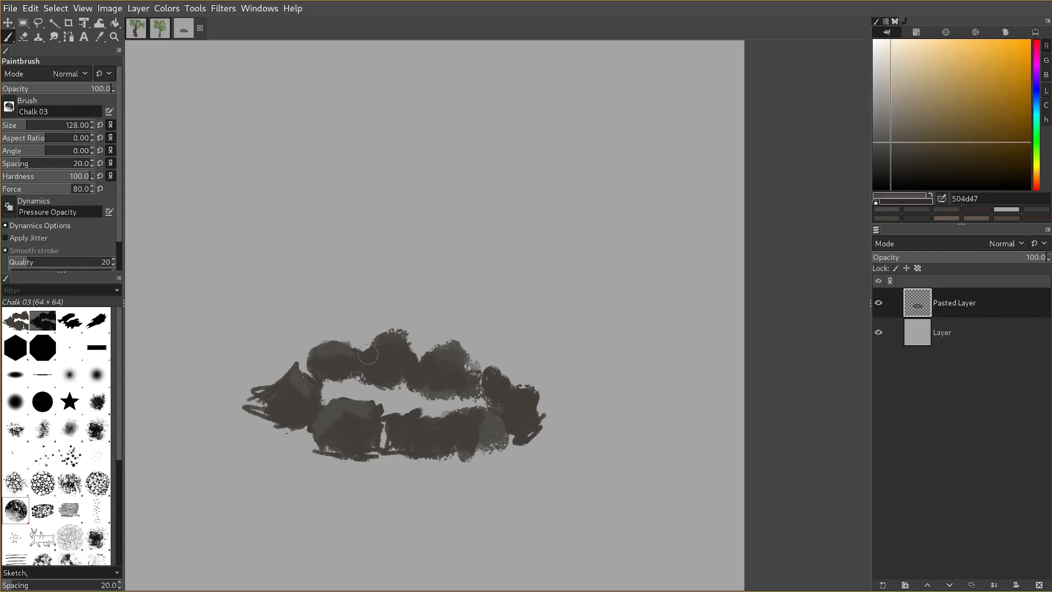
pyautogui.press('[')
pyautogui.keyDown('ctrl'); pyautogui.click(398, 359); pyautogui.keyUp('ctrl')
# Refine the boundary between light and dark planes on the back middle rock with size 32 strokes of 433f38 and 504d47.
pyautogui.press('[')
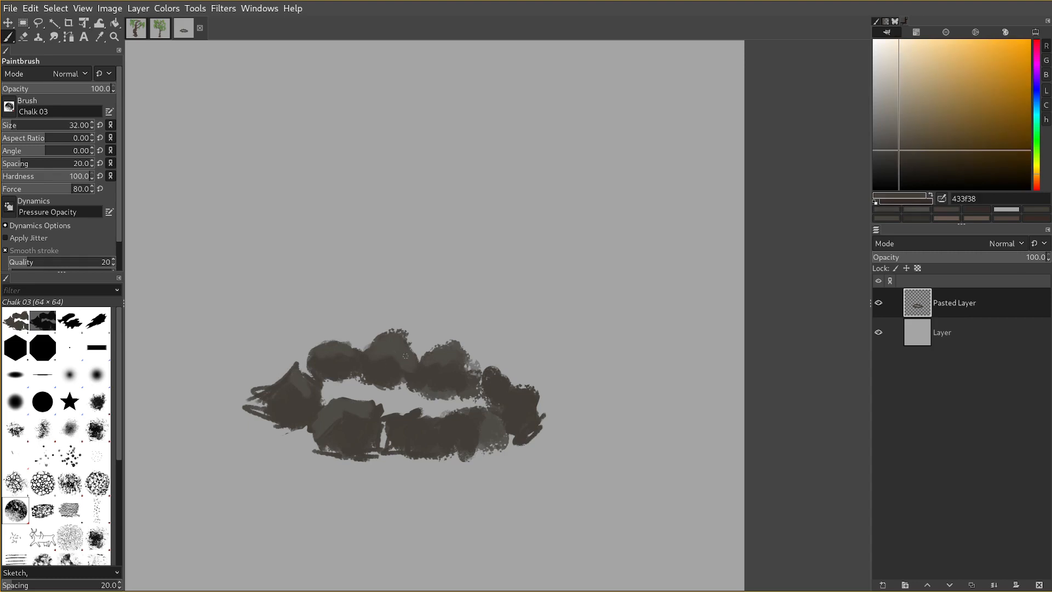
pyautogui.press('[')
pyautogui.keyDown('ctrl'); pyautogui.click(369, 361); pyautogui.keyUp('ctrl')
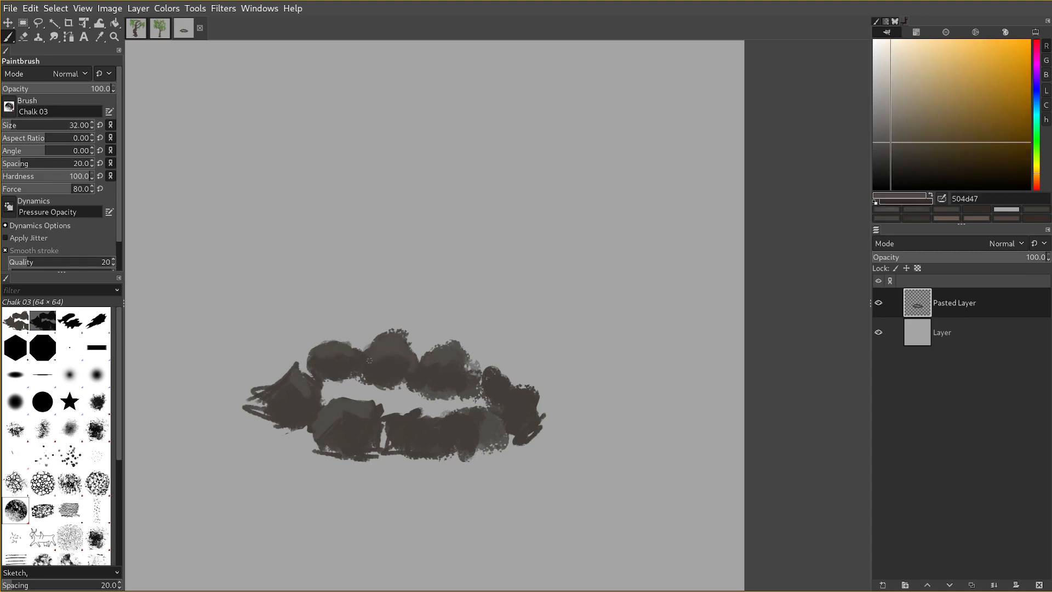
pyautogui.press('[')
pyautogui.keyDown('ctrl'); pyautogui.click(382, 359); pyautogui.keyUp('ctrl')
# Cut the top of the back middle rock into an angular peak by deleting a freehand selection.
pyautogui.scroll(-2, 393, 378)
pyautogui.scroll(1, 393, 373)
pyautogui.press('f')
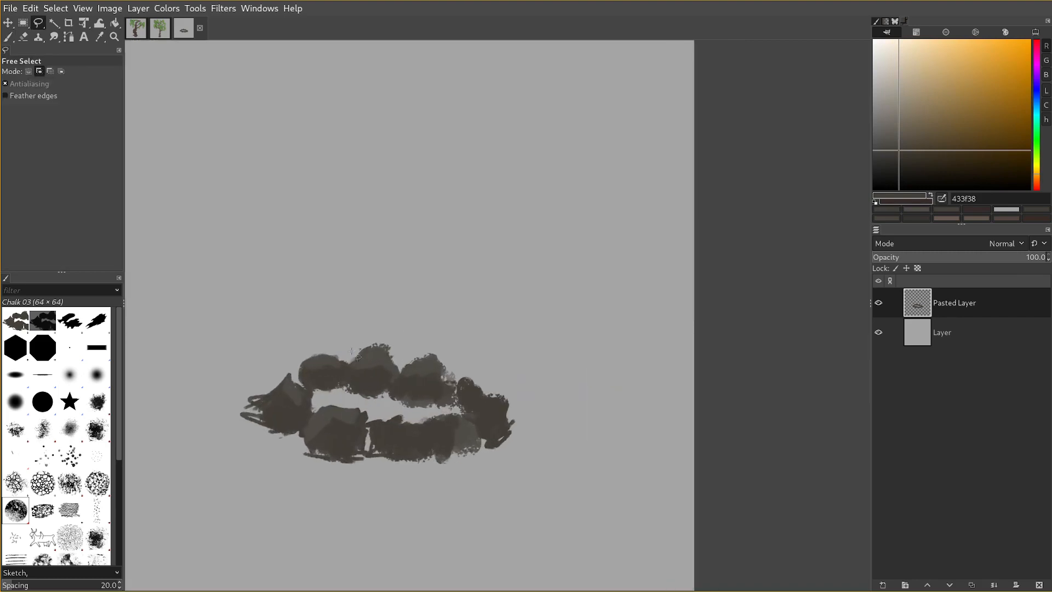
pyautogui.moveTo(369, 353)
pyautogui.mouseDown()
pyautogui.moveTo(421, 338)
pyautogui.moveTo(356, 355)
pyautogui.mouseUp()
pyautogui.press('Delete')
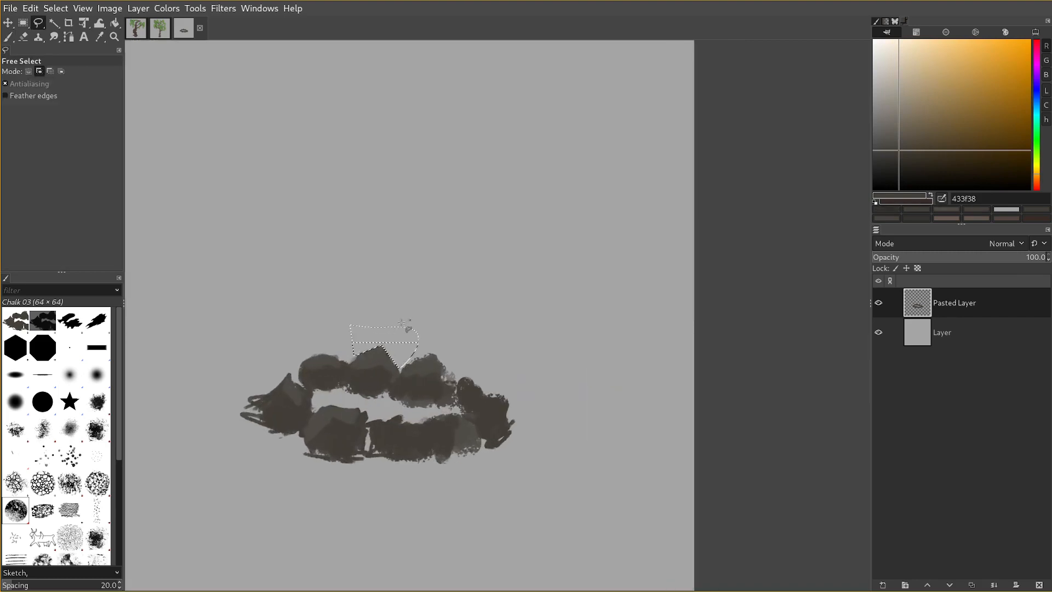
pyautogui.hotkey('ctrl', 'shift', 'a')
# Hide the docks and broaden the lighter grey planes on the left and front-right rocks.
pyautogui.press('p')
pyautogui.press('f')
pyautogui.hotkey('shift', 'e')
pyautogui.hscroll(-2, 459, 346)
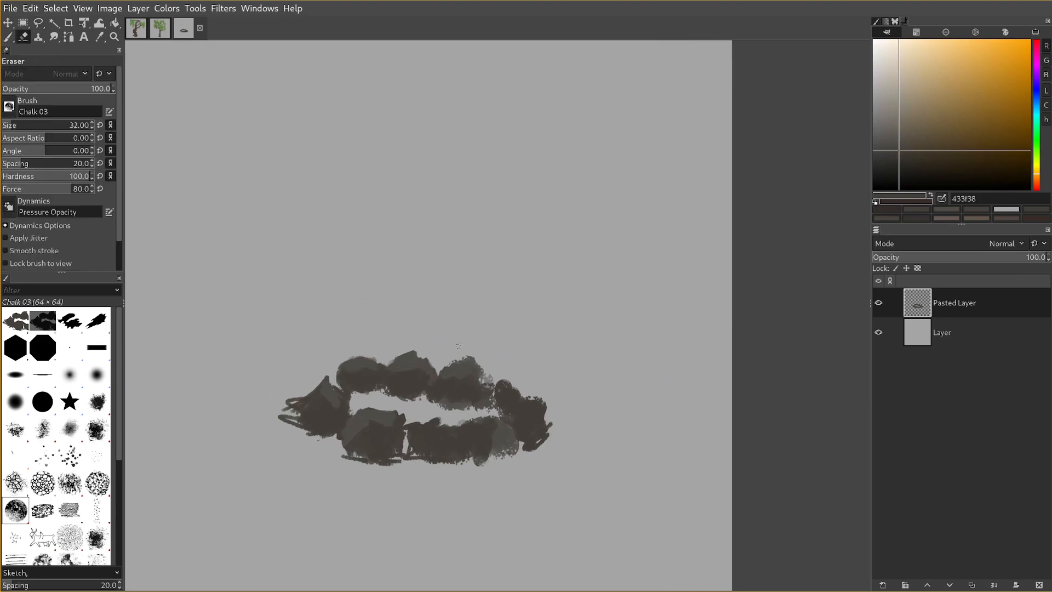
pyautogui.press('Tab')
pyautogui.scroll(-3, 469, 346)
pyautogui.scroll(3, 421, 378)
pyautogui.scroll(-3, 404, 340)
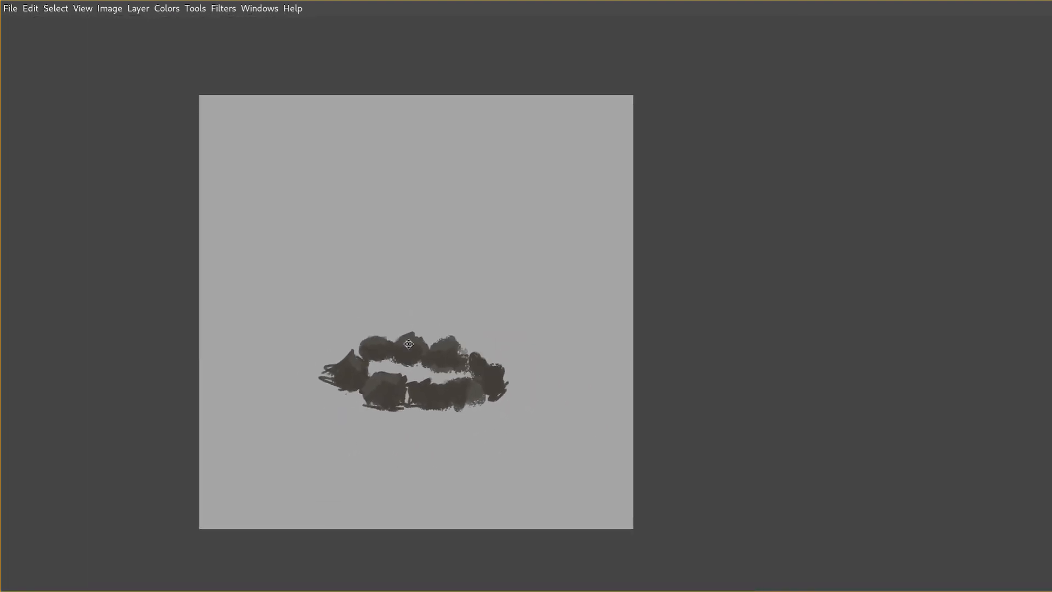
pyautogui.scroll(2, 408, 343)
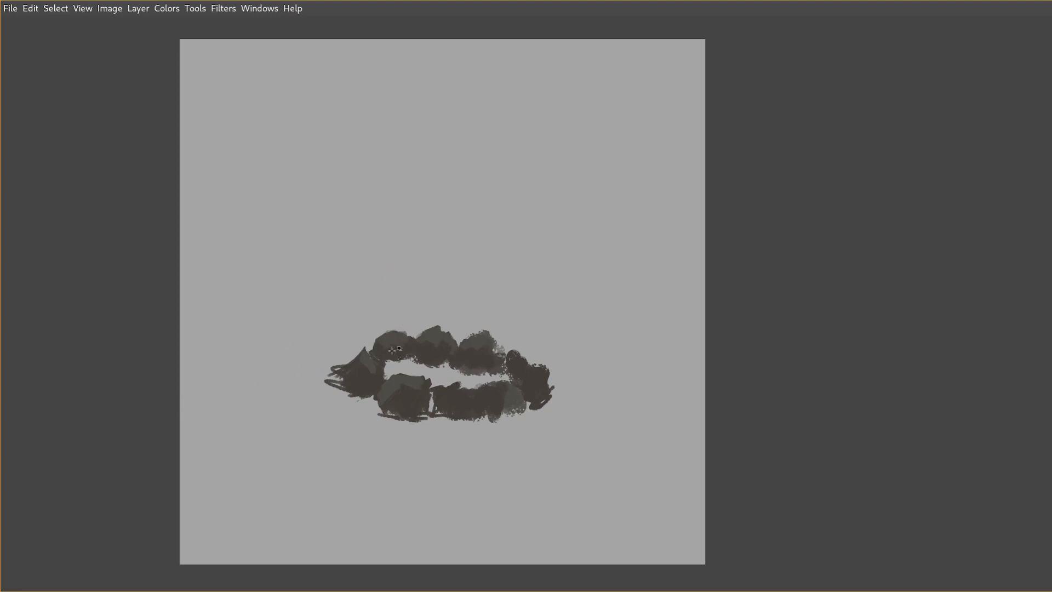
pyautogui.moveTo(350, 359); pyautogui.dragTo(367, 372)
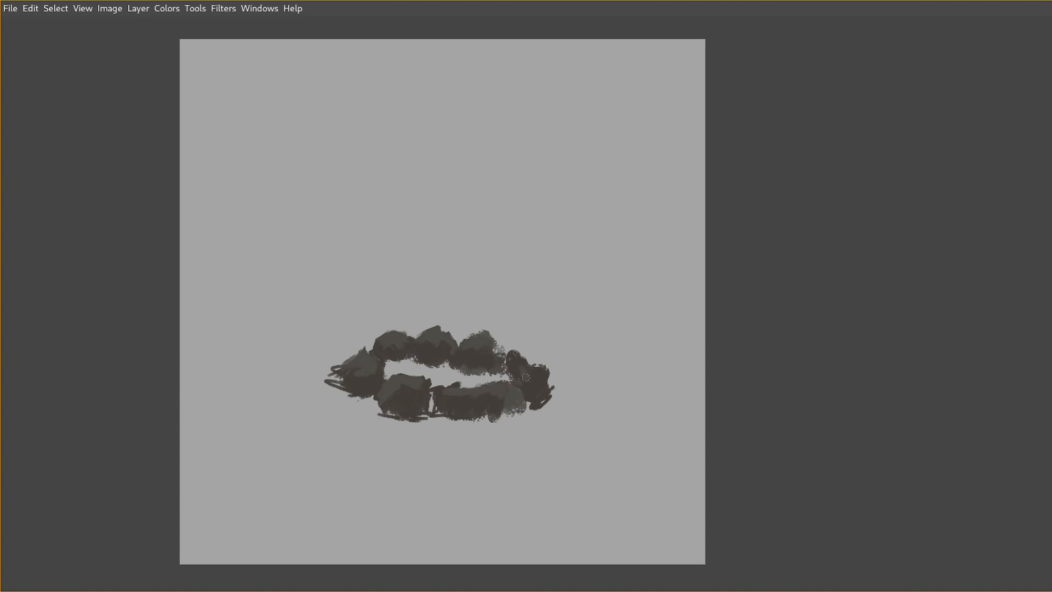
# Cut away the paint between the front-right rock and the rightmost rock by deleting a freehand selection.
pyautogui.moveTo(508, 413)
pyautogui.mouseDown()
pyautogui.moveTo(503, 389)
pyautogui.moveTo(479, 378)
pyautogui.moveTo(512, 394)
pyautogui.mouseUp()
pyautogui.press('Delete')
pyautogui.hotkey('ctrl', 'shift', 'a')
# Lighten the rightmost rock's upper plane and trim its outer and lower edges by deleting freehand selections.
pyautogui.moveTo(518, 364)
pyautogui.mouseDown()
pyautogui.moveTo(580, 411)
pyautogui.moveTo(543, 363)
pyautogui.mouseUp()
pyautogui.press('f')
pyautogui.press('Delete')
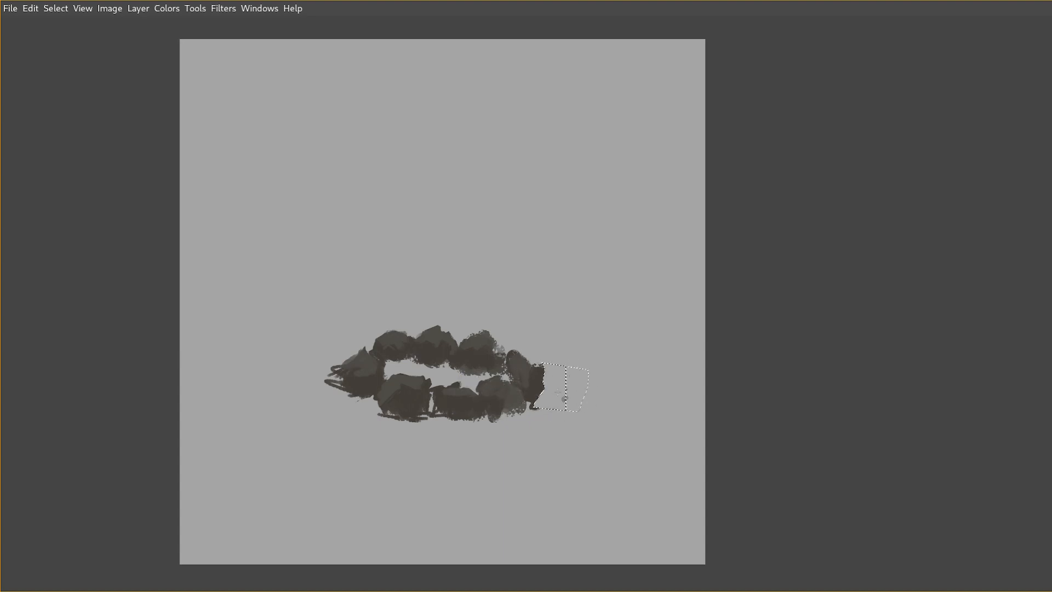
pyautogui.hotkey('ctrl', 'shift', 'a')
pyautogui.moveTo(541, 401)
pyautogui.mouseDown()
pyautogui.moveTo(558, 396)
pyautogui.moveTo(543, 401)
pyautogui.mouseUp()
pyautogui.press('Delete')
pyautogui.hotkey('ctrl', 'a')
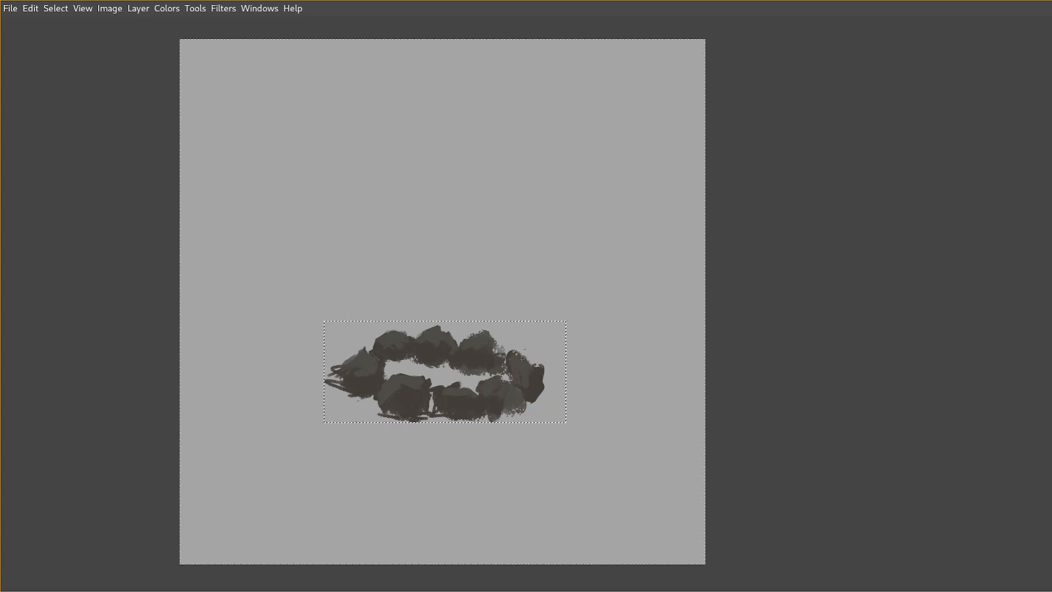
pyautogui.hotkey('ctrl', 'shift', 'a')
# Sharpen the outlines of the back-right rock and its gap to the rightmost rock by deleting freehand selections.
pyautogui.moveTo(507, 357)
pyautogui.mouseDown()
pyautogui.moveTo(540, 353)
pyautogui.moveTo(475, 333)
pyautogui.moveTo(499, 285)
pyautogui.moveTo(494, 372)
pyautogui.mouseUp()
pyautogui.press('Delete')
pyautogui.hotkey('ctrl', 'shift', 'a')
pyautogui.press('Delete')
pyautogui.hotkey('ctrl', 'shift', 'a')
# Show the docks again and softly glaze the rocks with warm brown 7a705c using the Chalk 03 brush at sizes 128 and 256.
pyautogui.scroll(-5, 496, 335)
pyautogui.scroll(5, 496, 339)
pyautogui.press('p')
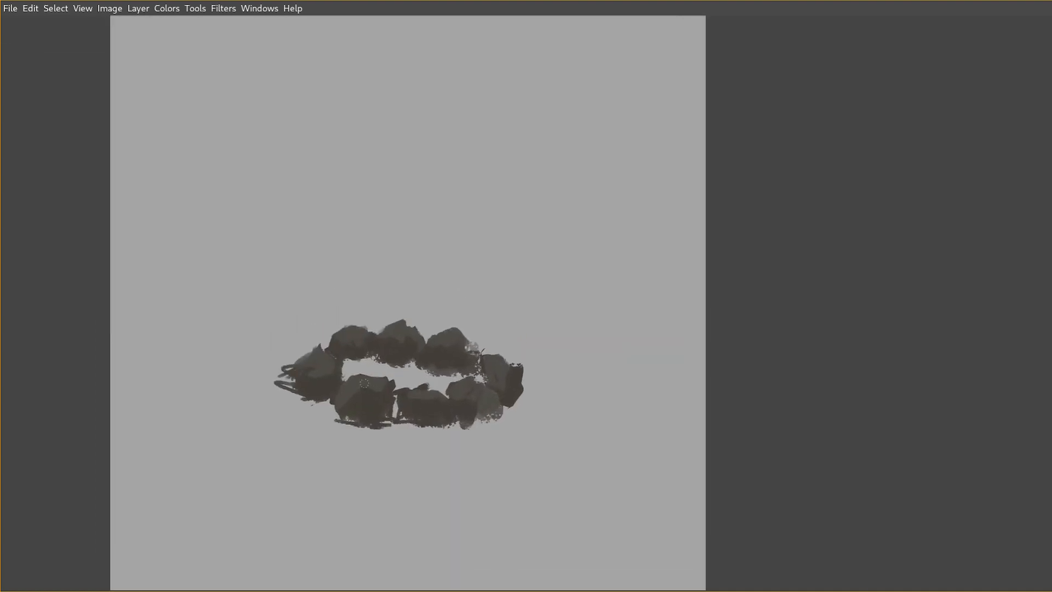
pyautogui.press('Tab')
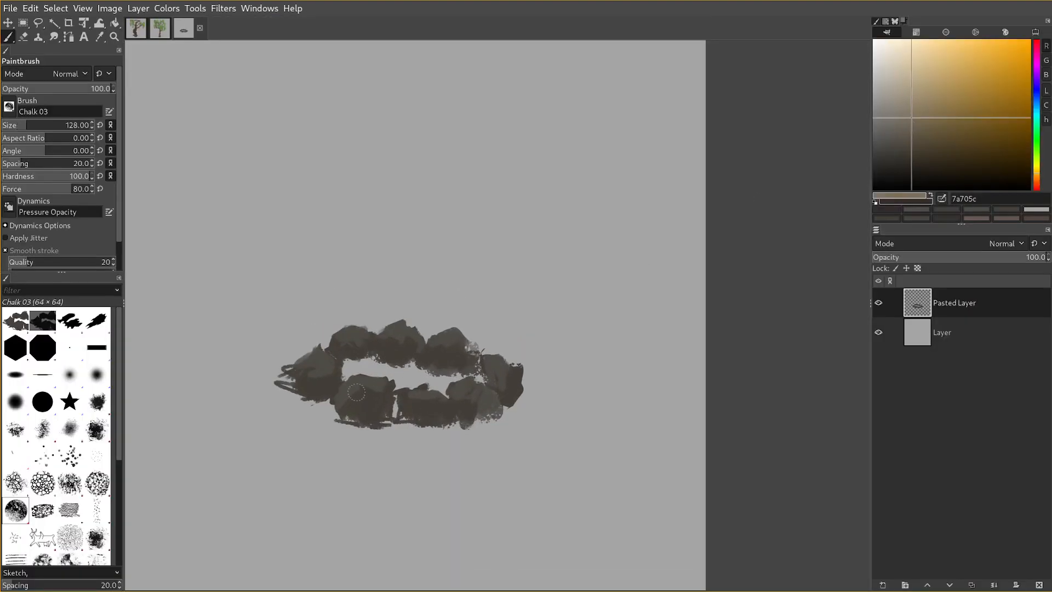
pyautogui.moveTo(357, 392)
pyautogui.mouseDown()
pyautogui.moveTo(375, 400)
pyautogui.moveTo(352, 393)
pyautogui.moveTo(365, 399)
pyautogui.mouseUp()
pyautogui.press(']')
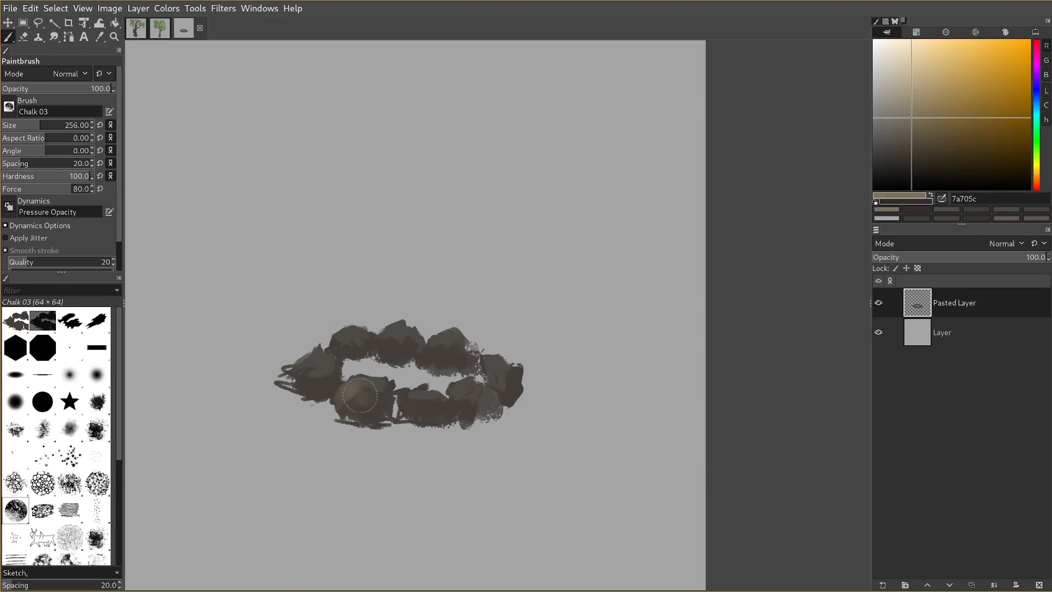
pyautogui.press('[')
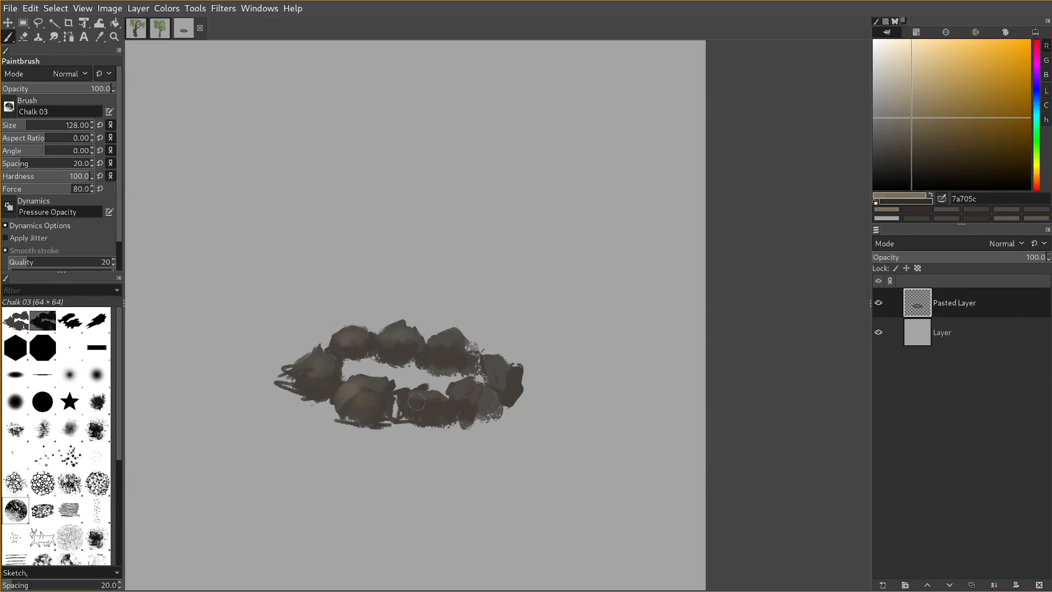
pyautogui.moveTo(417, 402); pyautogui.dragTo(455, 413)
# Set the foreground colour to blue-grey 566169 and tint the shaded parts of the front and back rocks with it.
pyautogui.click(1037, 105)
pyautogui.click(921, 121)
pyautogui.click(903, 127)
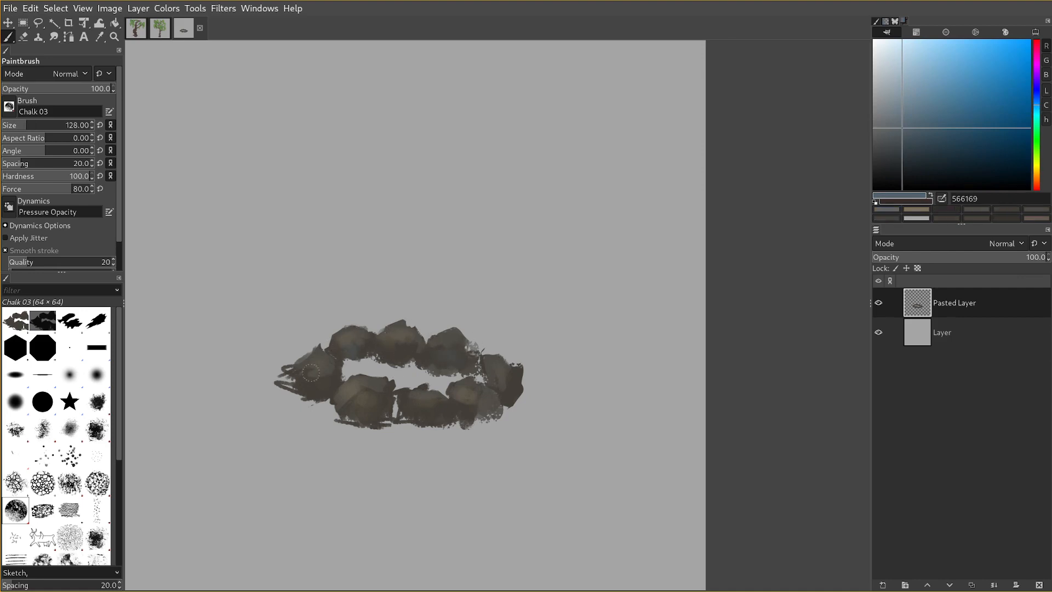
pyautogui.moveTo(421, 400); pyautogui.dragTo(411, 407)
pyautogui.moveTo(380, 349); pyautogui.dragTo(417, 349)
pyautogui.moveTo(450, 405); pyautogui.dragTo(458, 410)
pyautogui.scroll(-1, 463, 433)
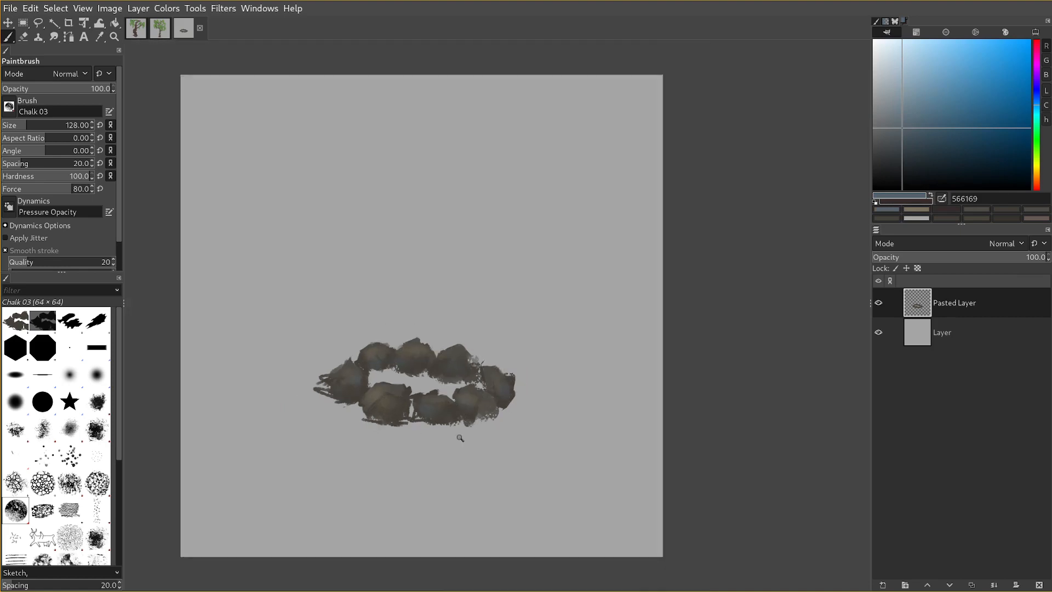